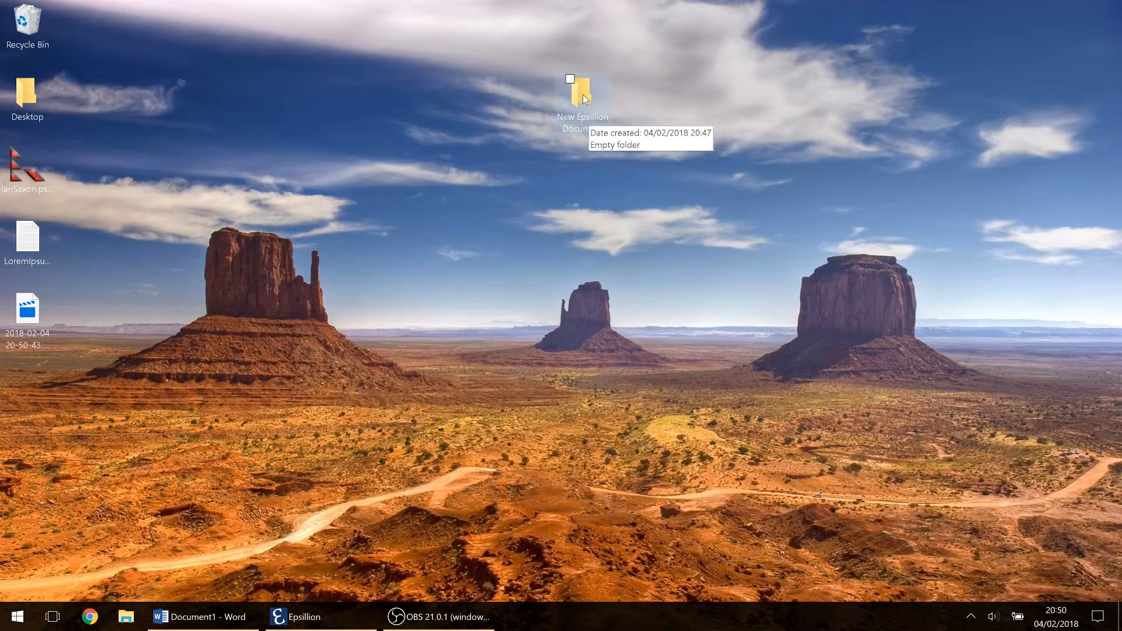
# - Create a Word document named "New Epsillion doc" in the desktop's New Epsillion Document folder and open it
pyautogui.doubleClick(583, 93)
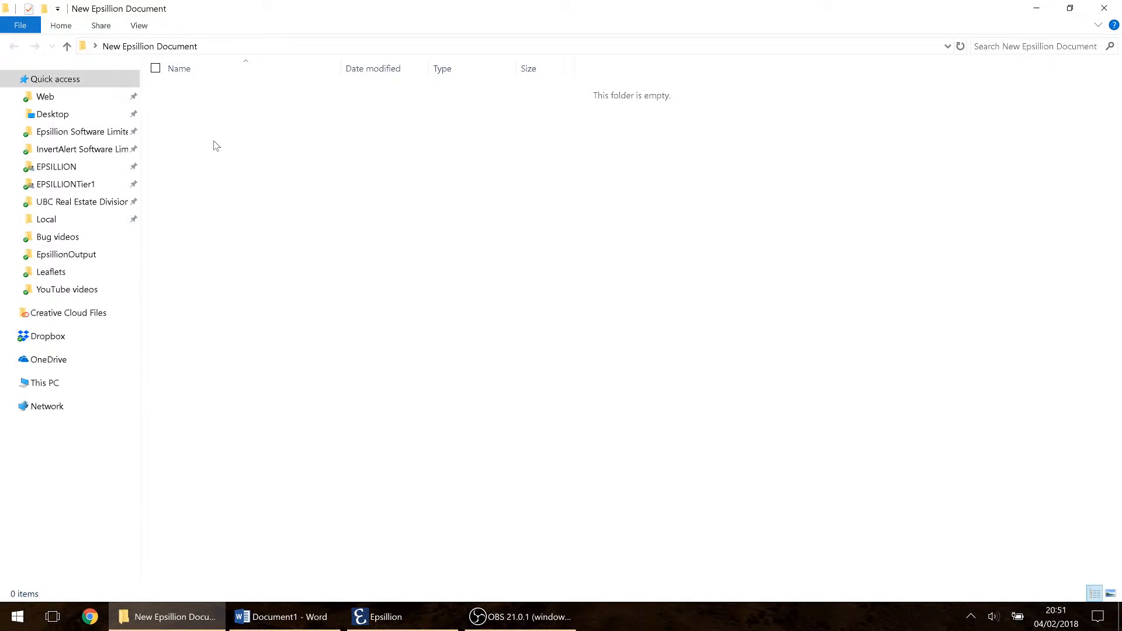
pyautogui.rightClick(214, 142)
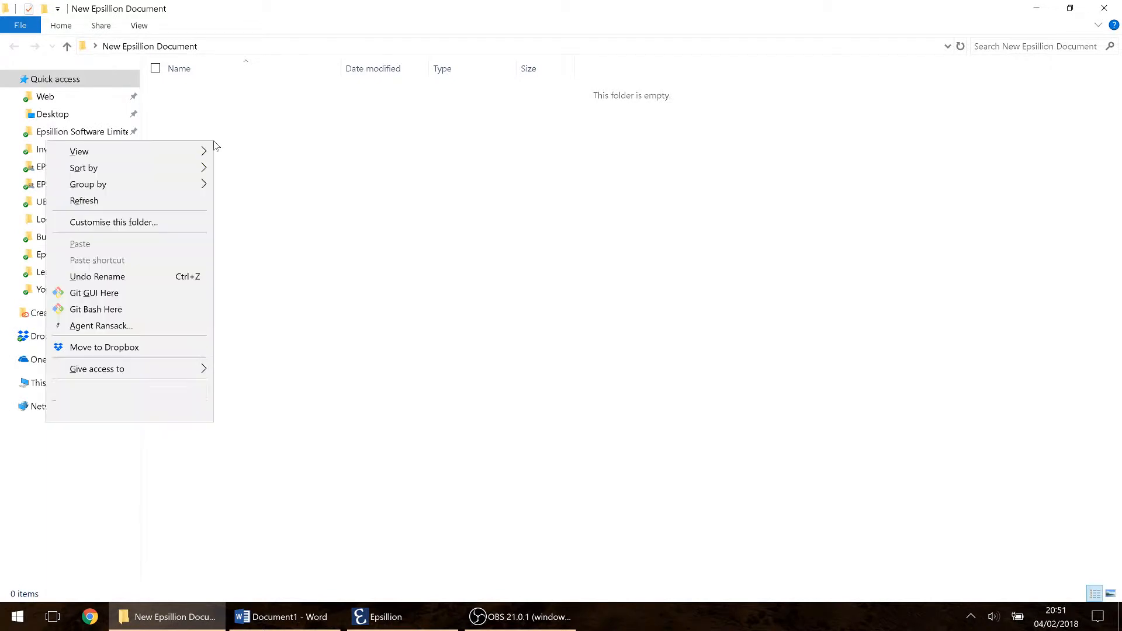
pyautogui.moveTo(163, 395)
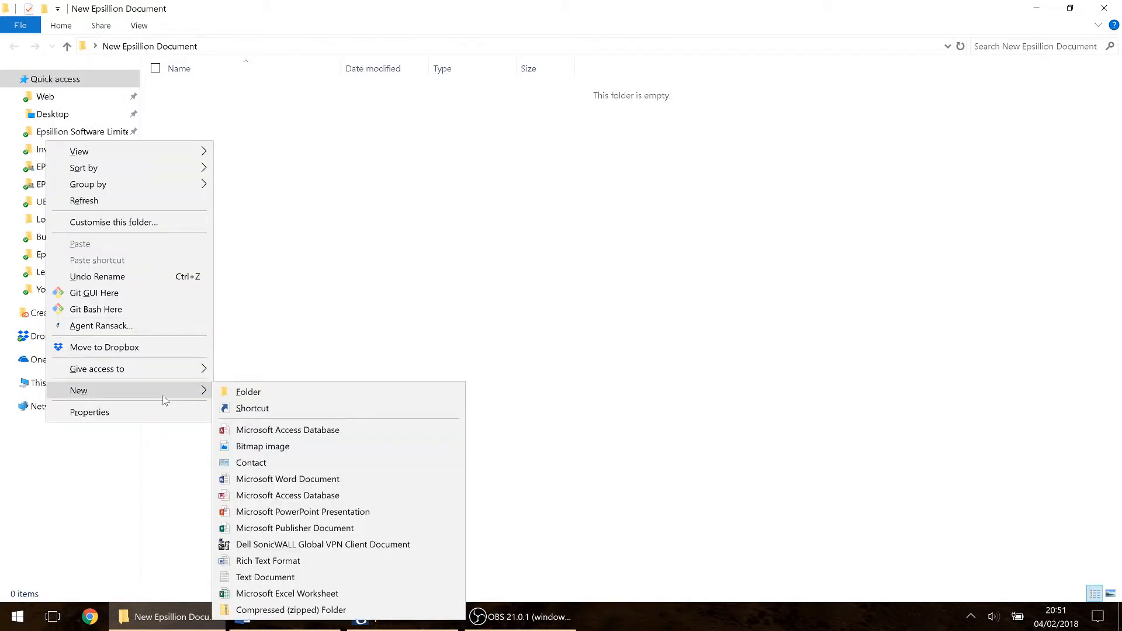
pyautogui.click(268, 479)
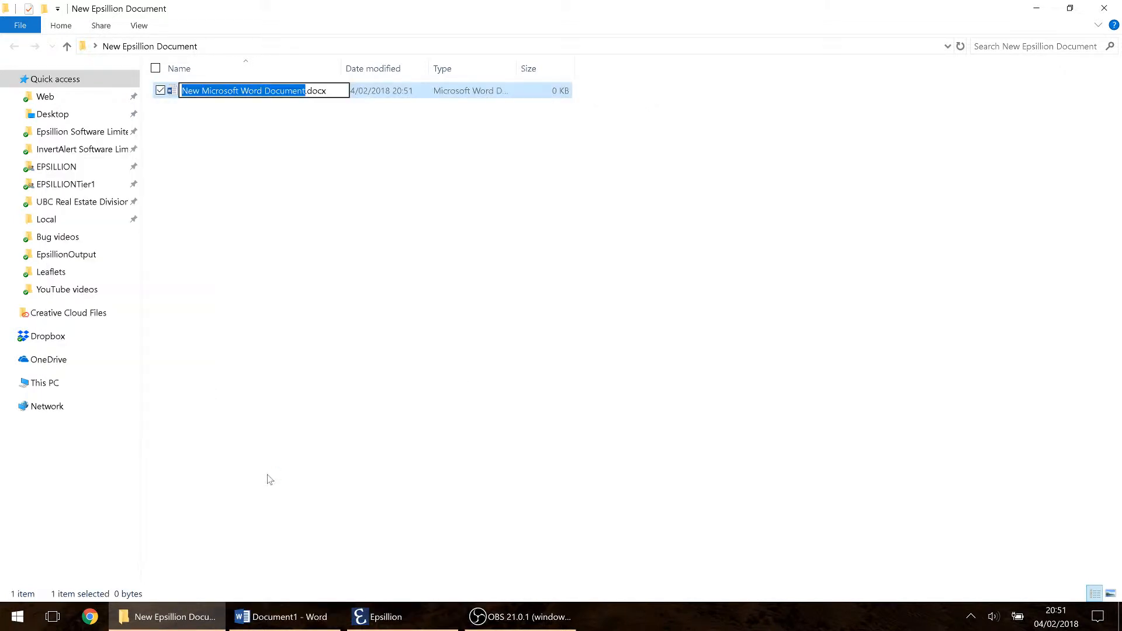
pyautogui.write('New Epsillion doc')
pyautogui.press('Return')
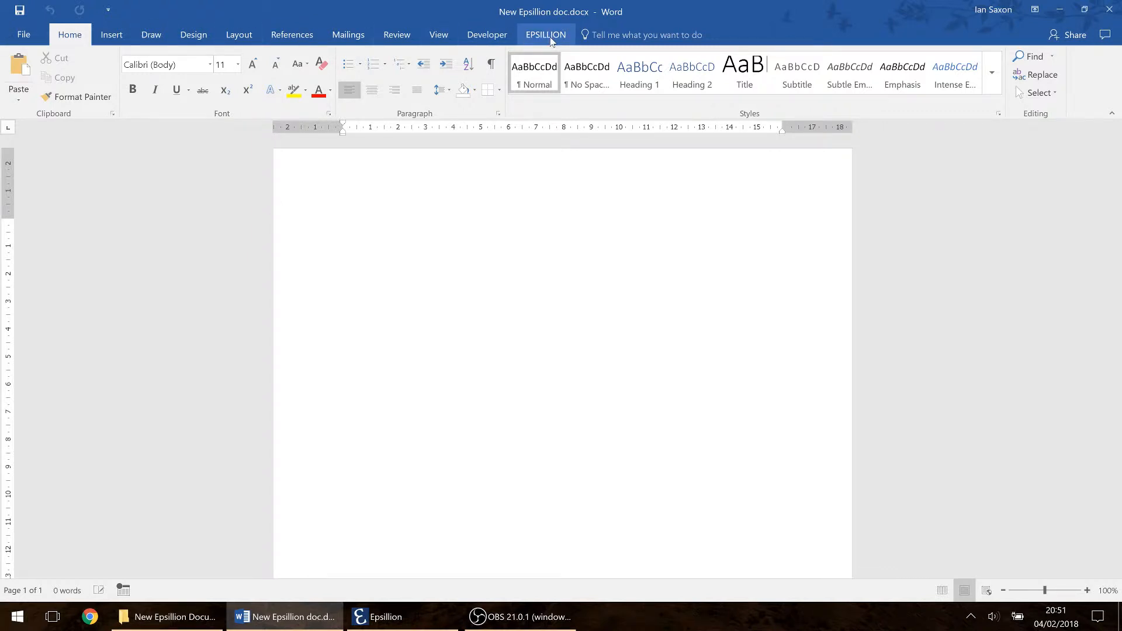
# - Insert the Epsillion header with title "My first Epsillion document" and subtitle "Learning to use Epsillion"
pyautogui.click(545, 36)
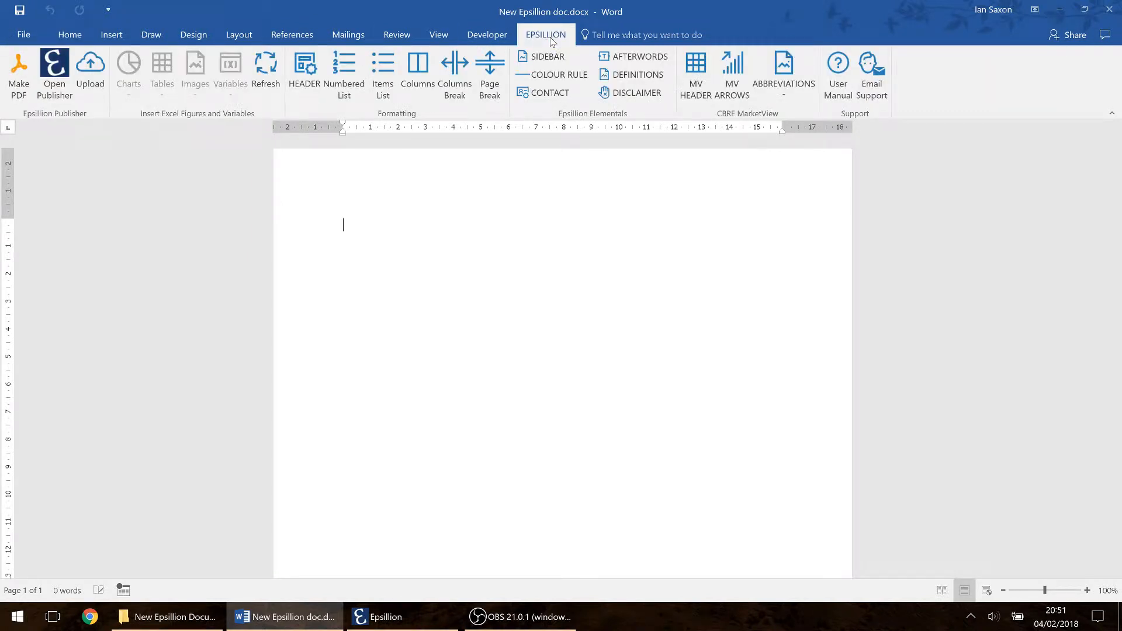
pyautogui.click(299, 70)
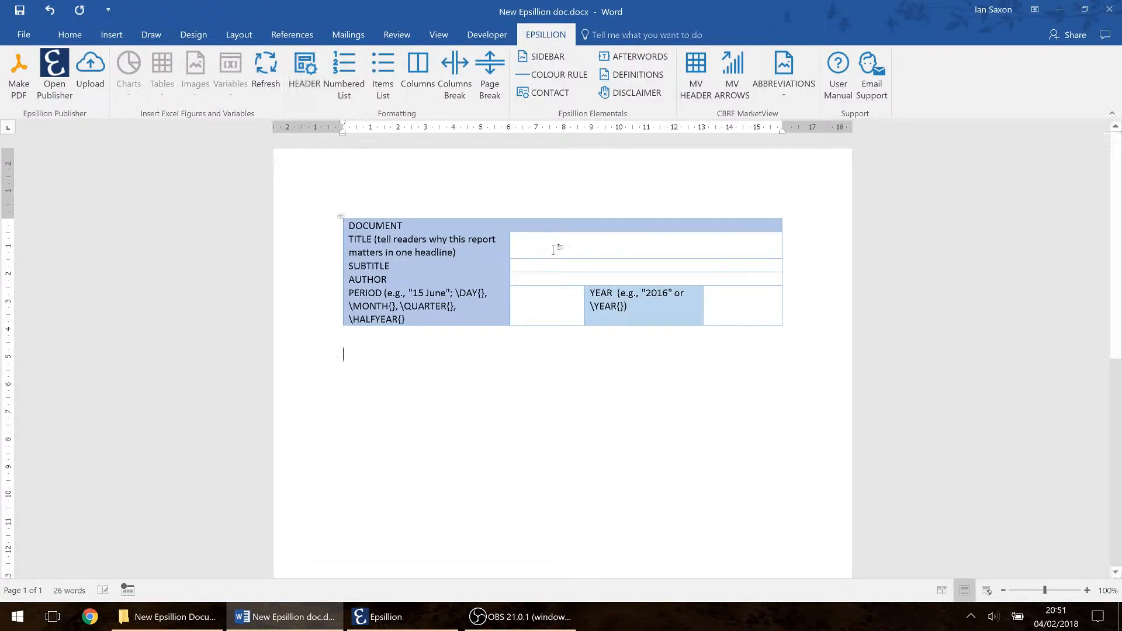
pyautogui.click(554, 250)
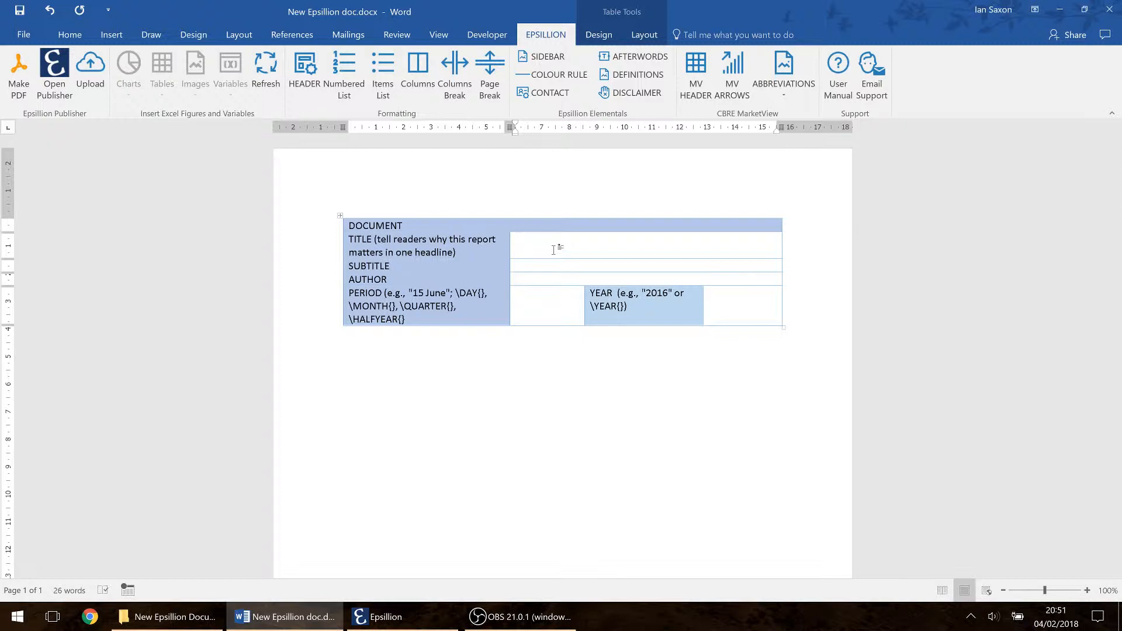
pyautogui.write('y first Epsillion document')
pyautogui.press('Tab')
pyautogui.press('Tab')
pyautogui.write('Learnin')
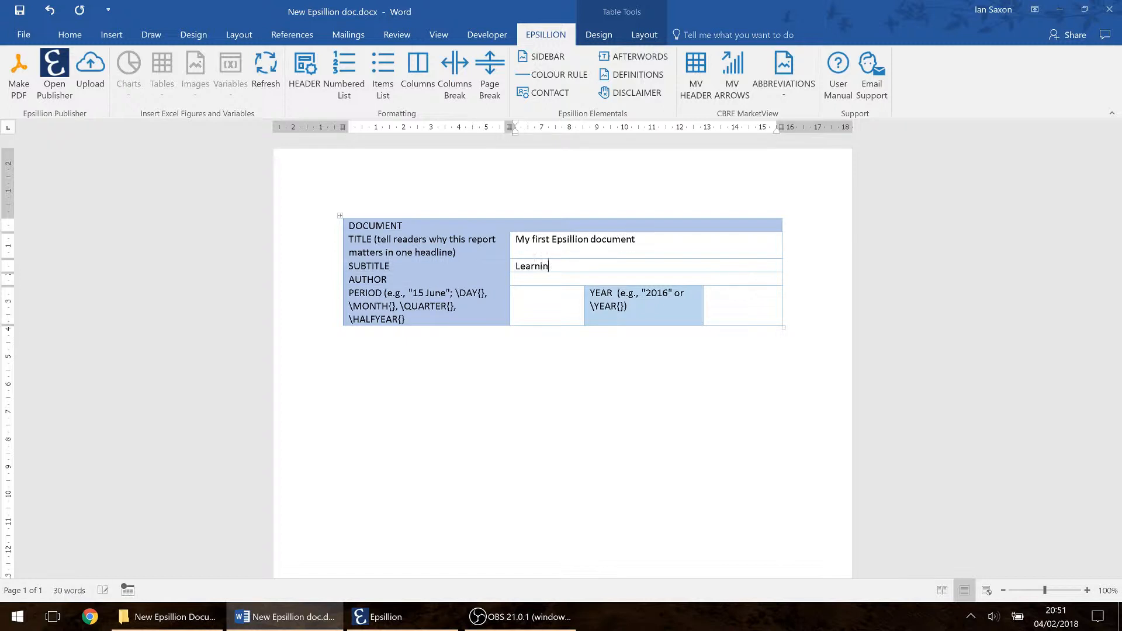
pyautogui.write('g to use Epsillion')
# - Fill in the author's full name and the period "February" in the header table
pyautogui.press('Tab')
pyautogui.press('Tab')
pyautogui.write('Ian Saxon')
pyautogui.press('Tab')
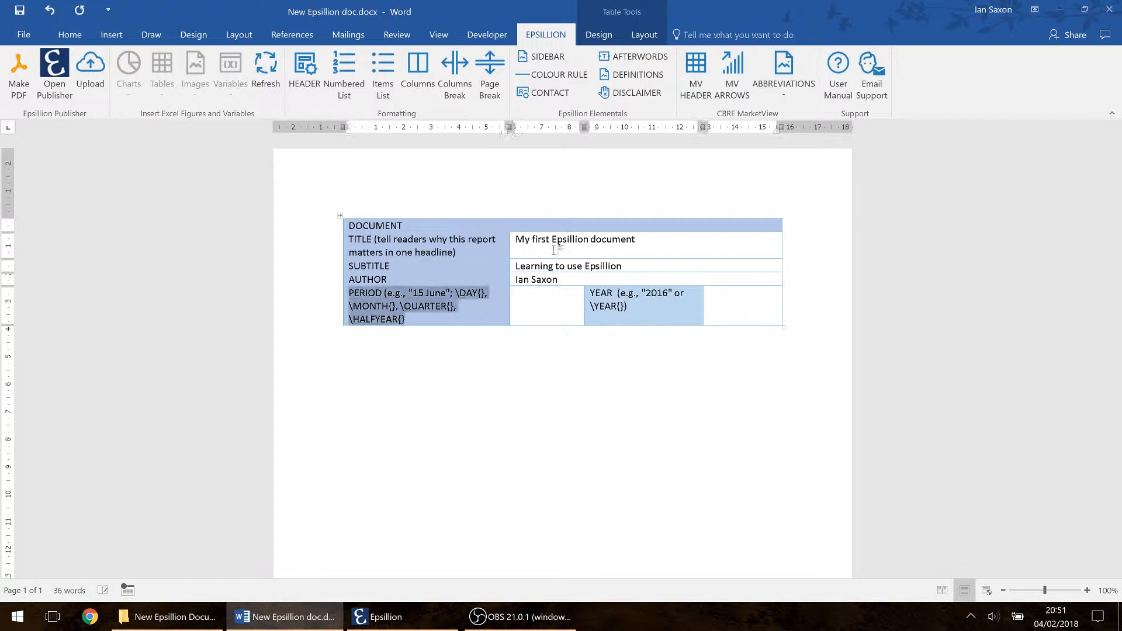
pyautogui.press('Tab')
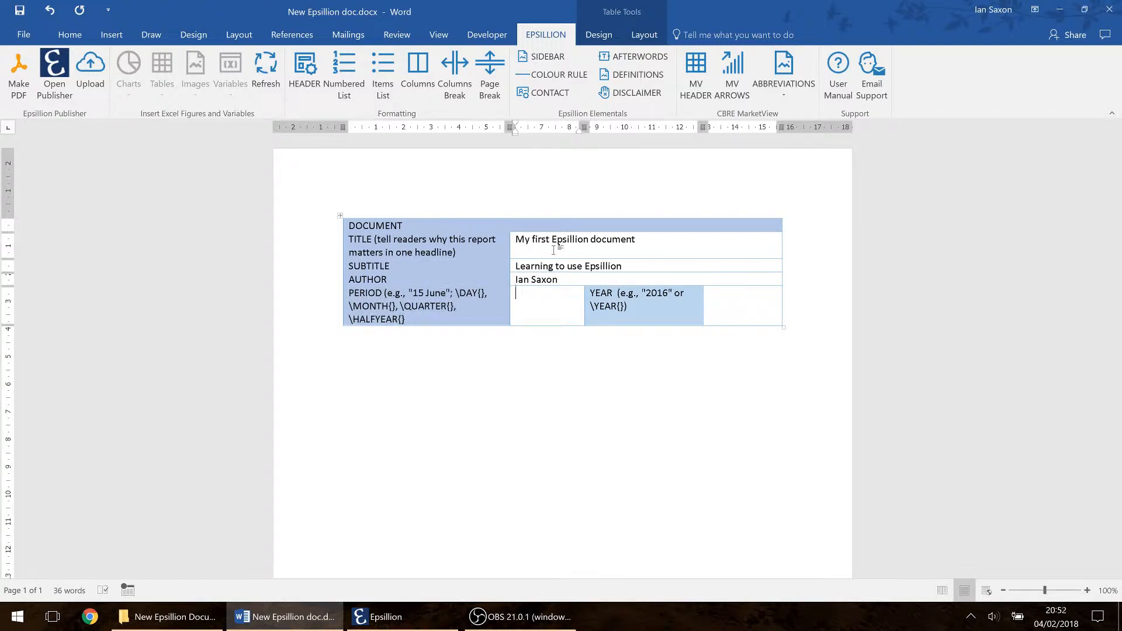
pyautogui.write('Feburuary')
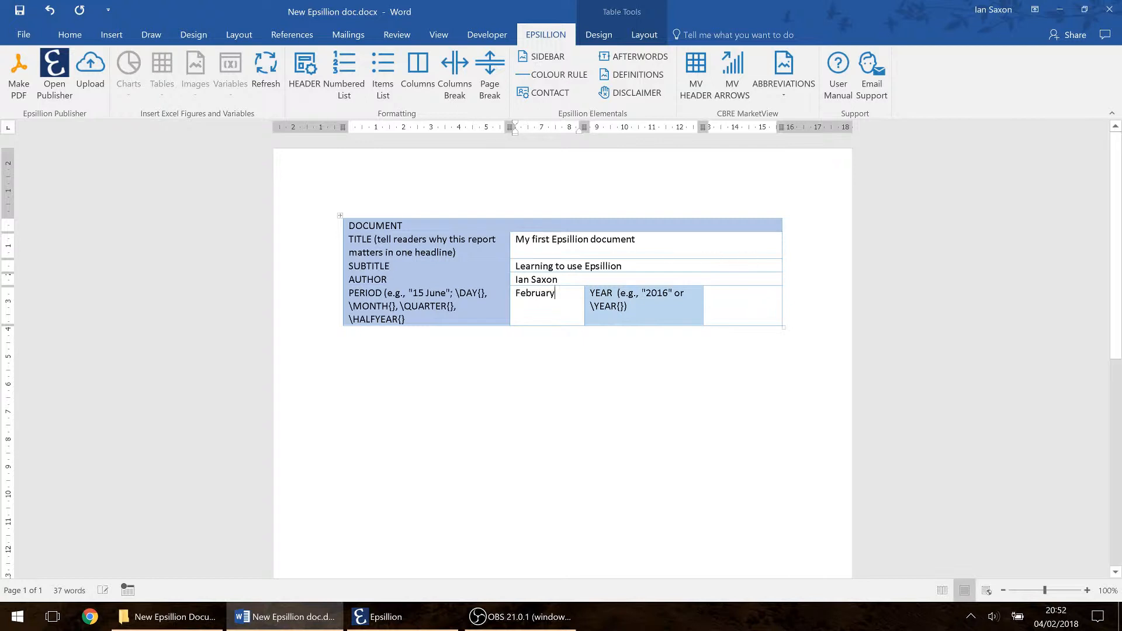
# - Enter 2018 as the header's year, replace it with the \YEAR{} variable, and leave the table
pyautogui.click(732, 296)
pyautogui.write('2018')
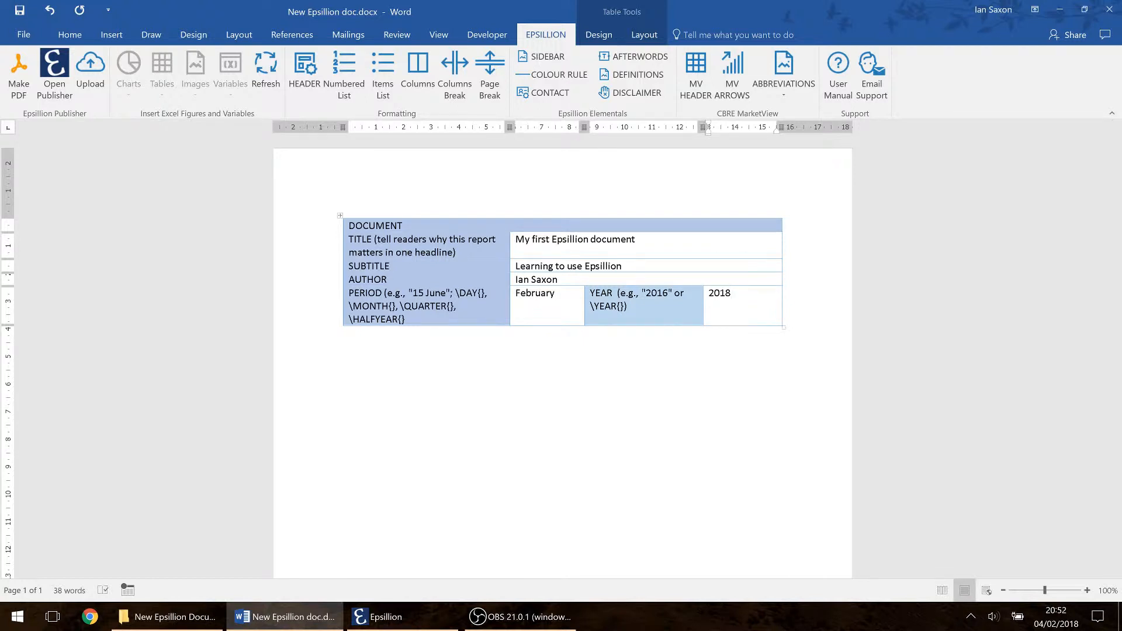
pyautogui.doubleClick(732, 305)
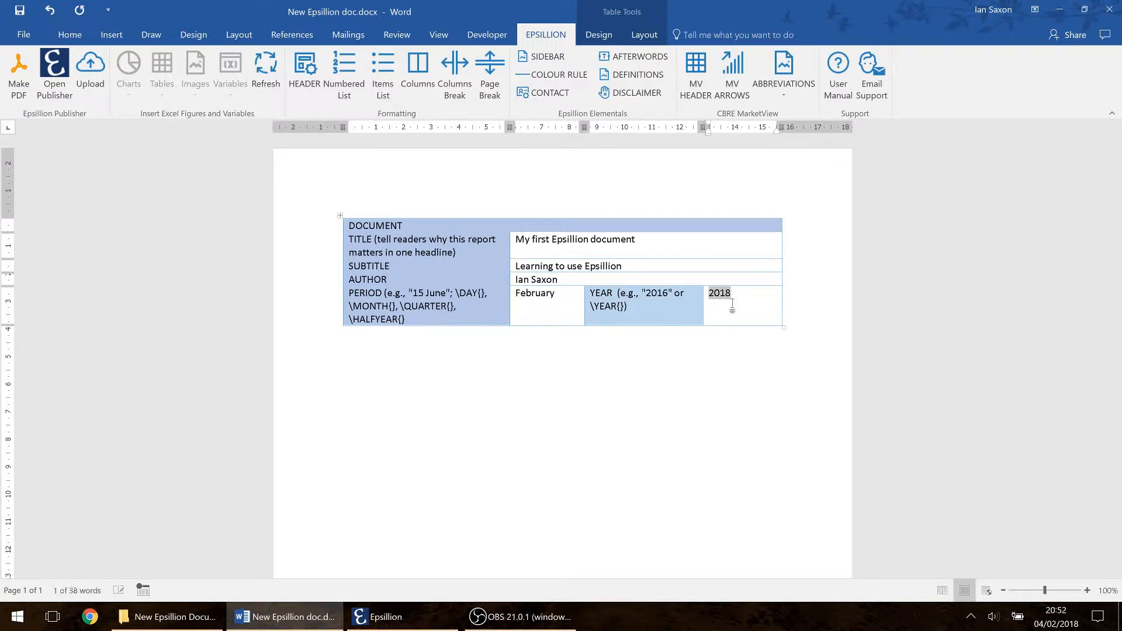
pyautogui.write('\\')
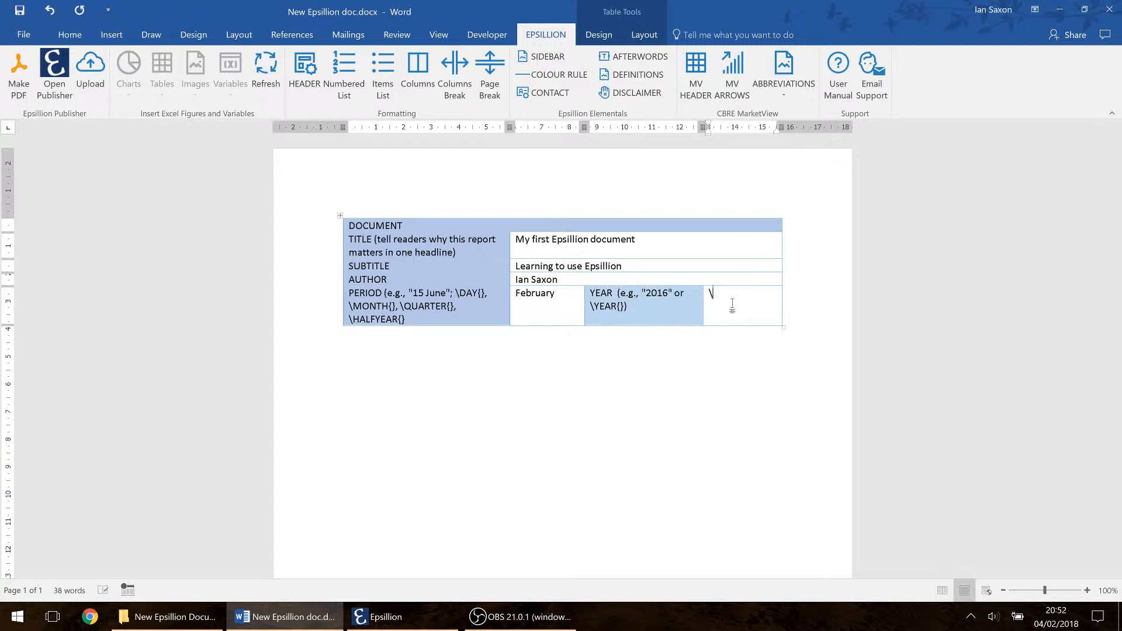
pyautogui.write('YEAR{}')
pyautogui.click(575, 365)
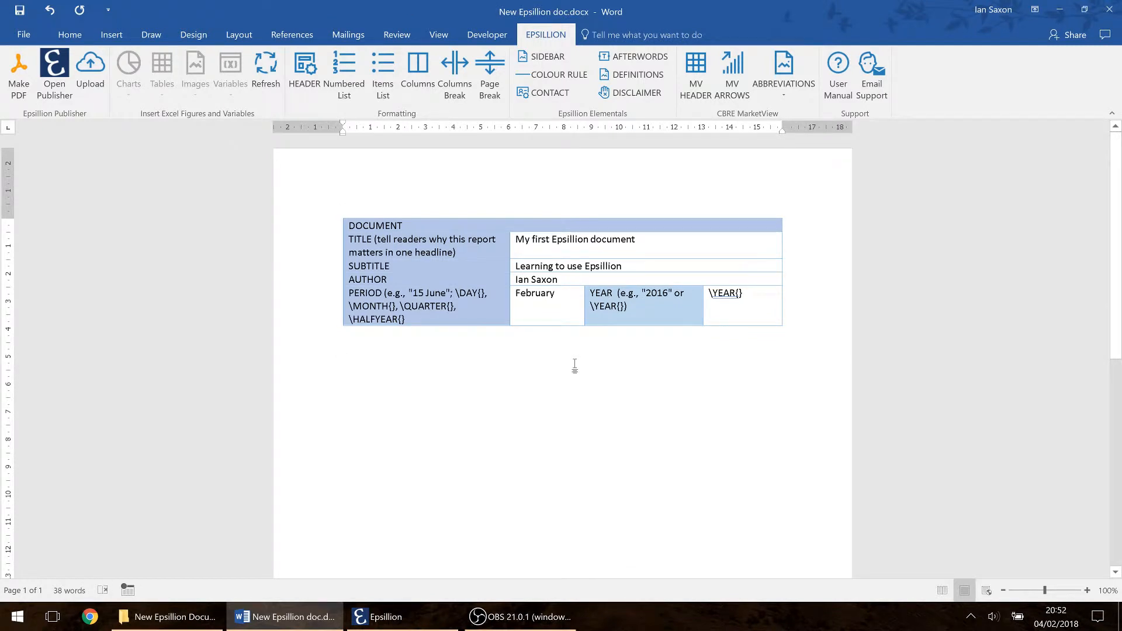
# - Insert an Epsillion Columns section below the header and add three blank lines to its body
pyautogui.click(418, 68)
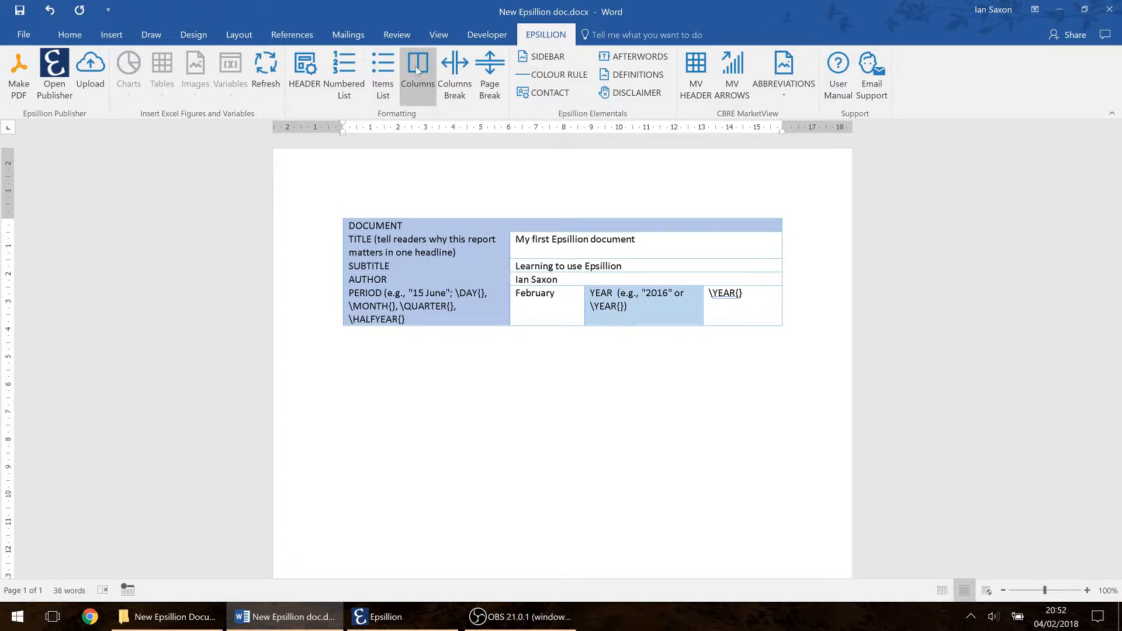
pyautogui.click(446, 372)
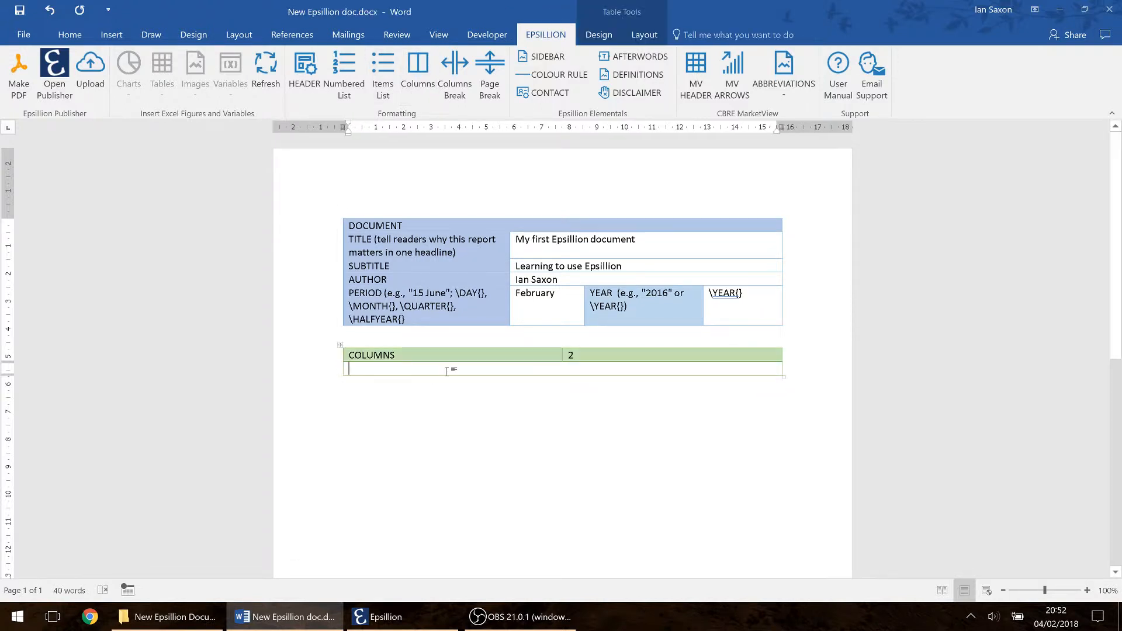
pyautogui.press('Return')
pyautogui.press('Return')
pyautogui.press('Return')
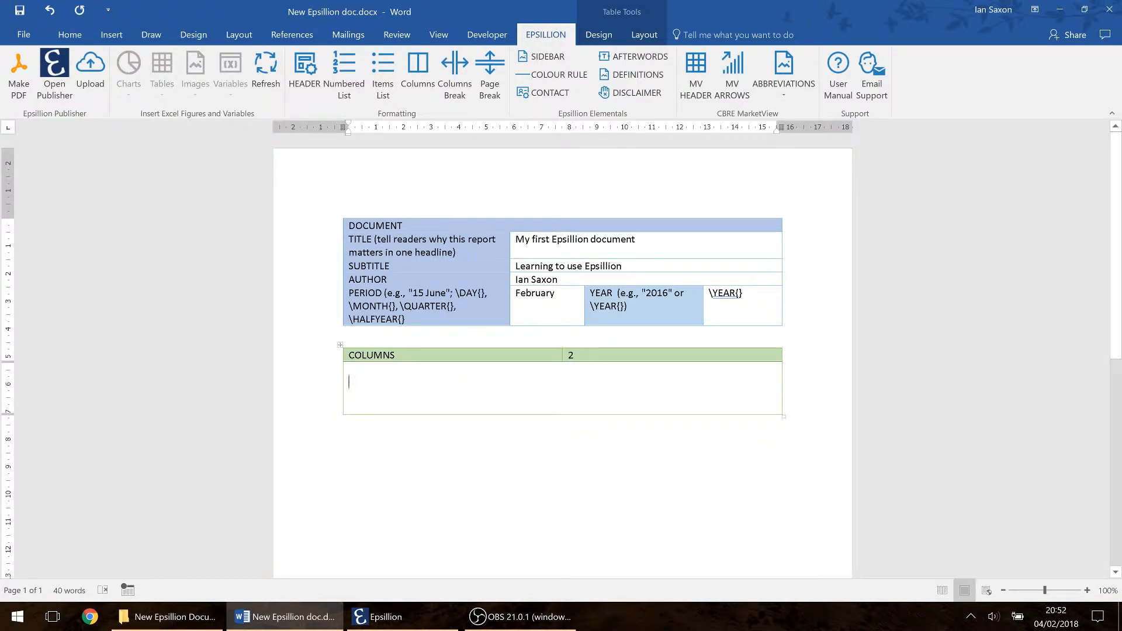
# - Set the Columns section's column count to 1 and return it to 2
pyautogui.doubleClick(605, 356)
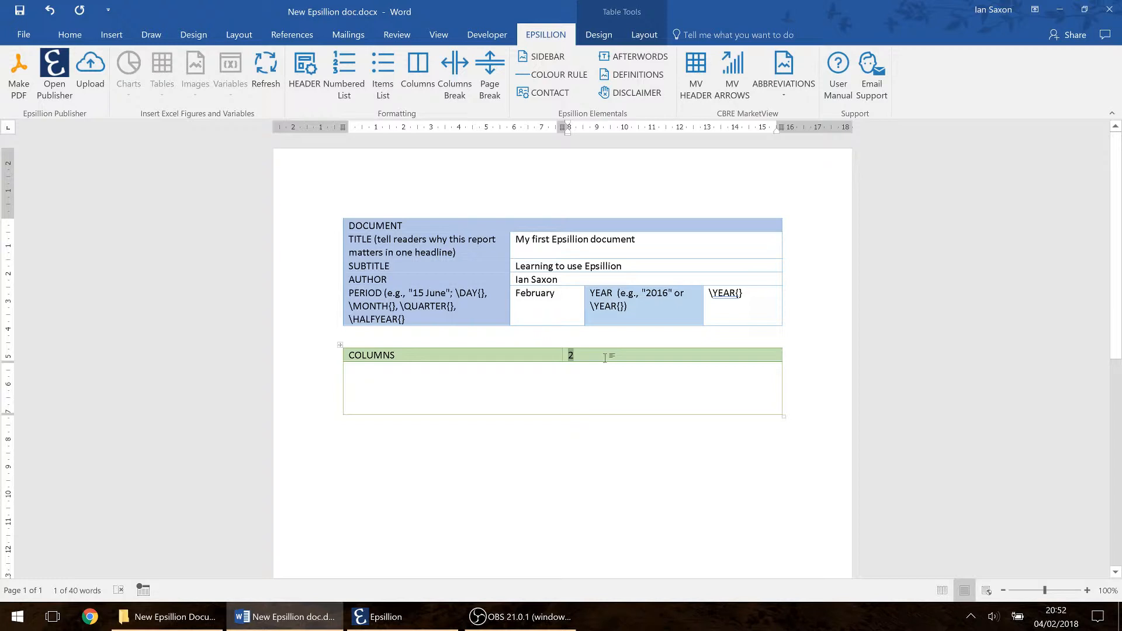
pyautogui.write('1')
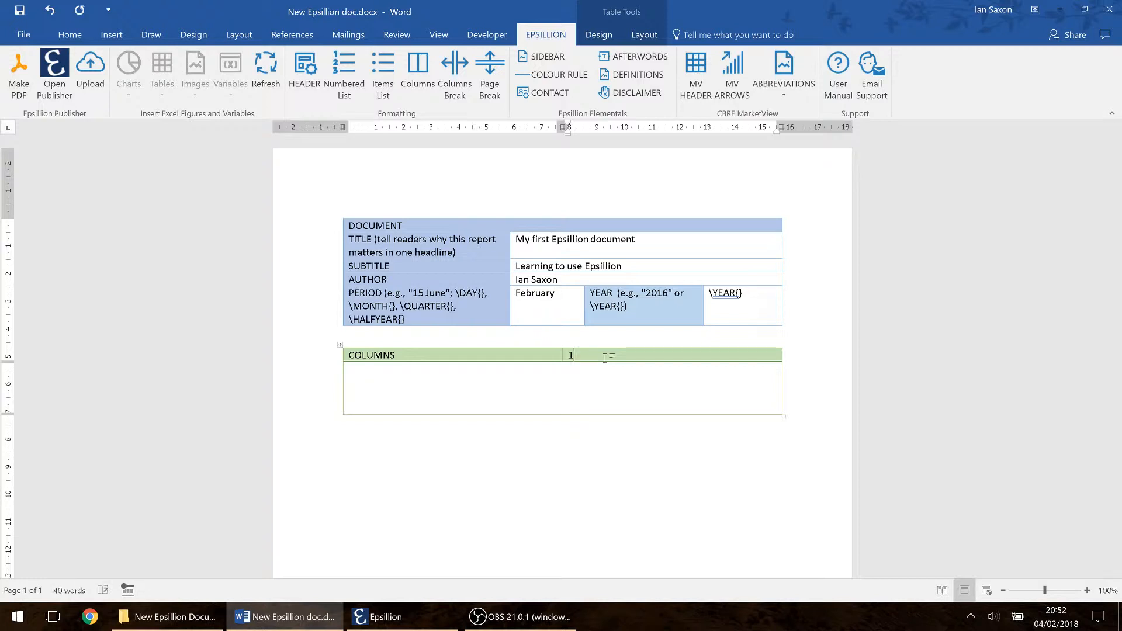
pyautogui.write('2')
# - Place the cursor in the Columns section's body and copy the entire text of LoremIpsumText.txt from the desktop
pyautogui.click(442, 389)
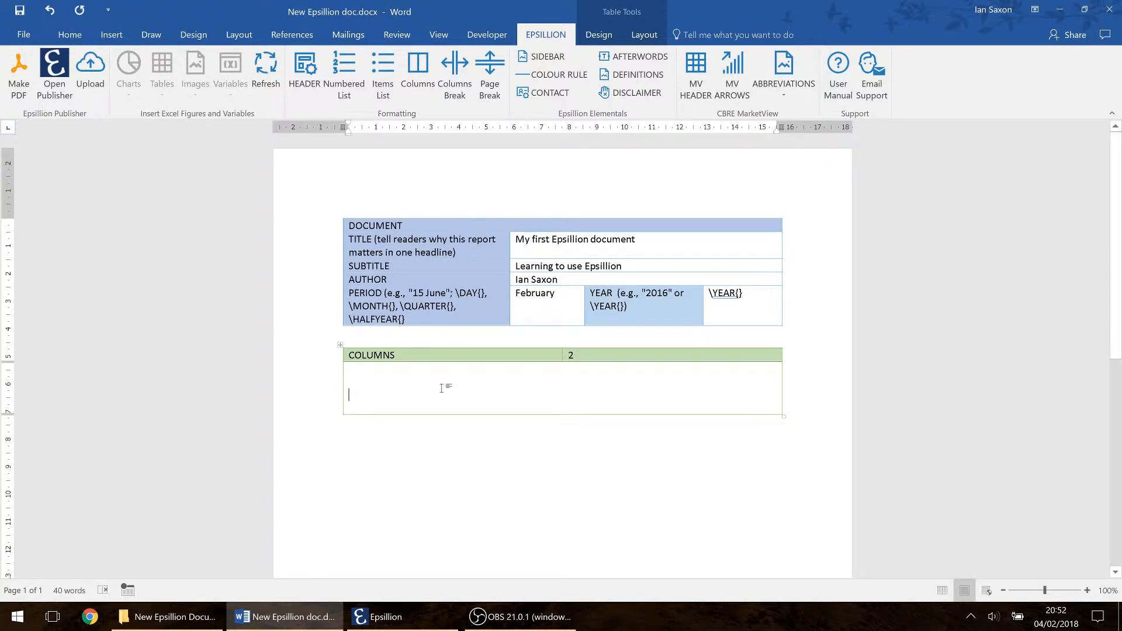
pyautogui.press('super+d')
pyautogui.doubleClick(28, 239)
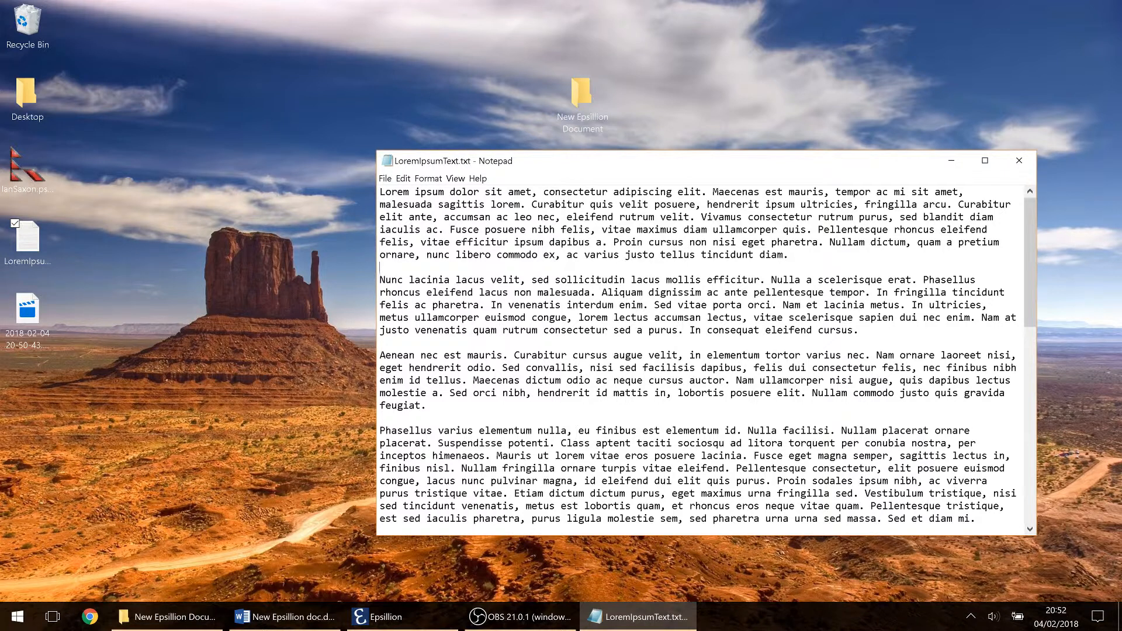
pyautogui.moveTo(635, 166); pyautogui.dragTo(514, 167)
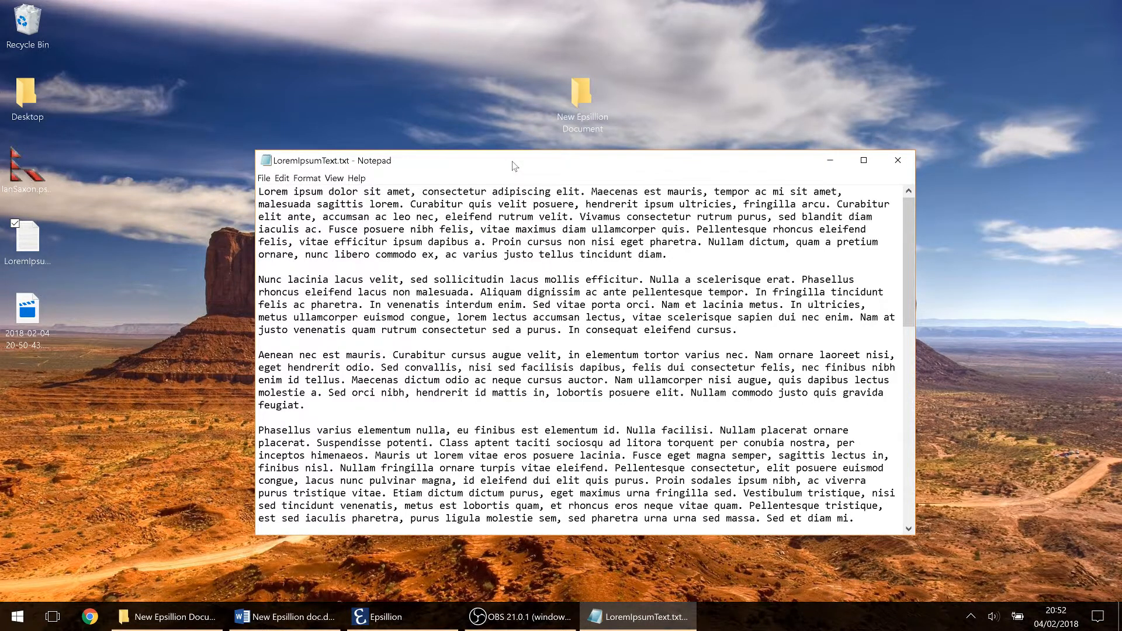
pyautogui.hotkey('ctrl', 'a')
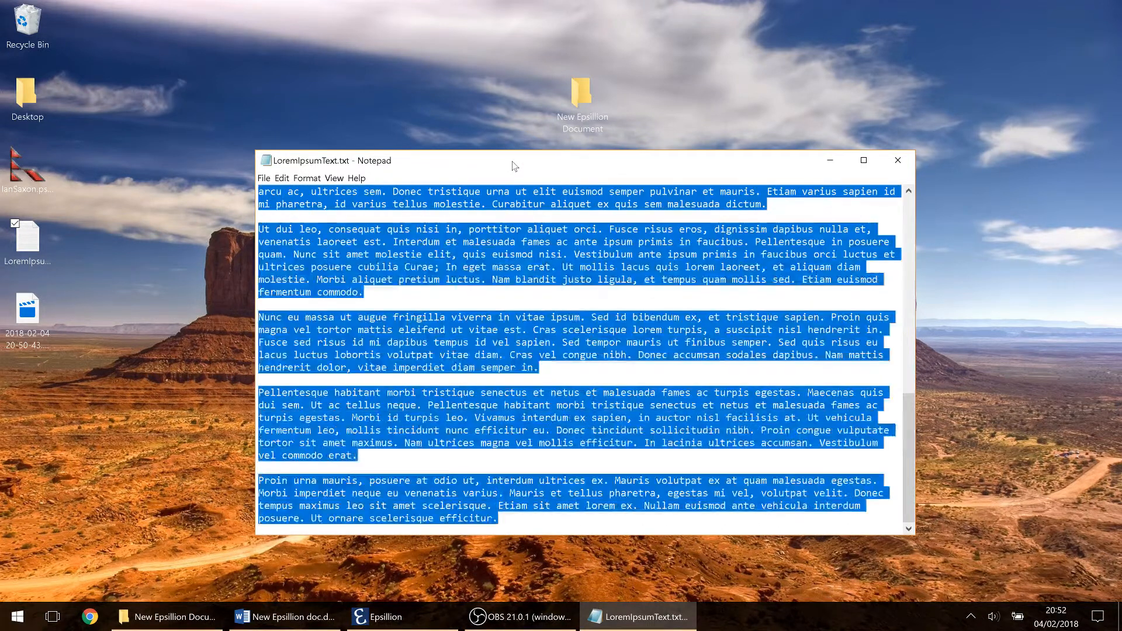
pyautogui.rightClick(282, 230)
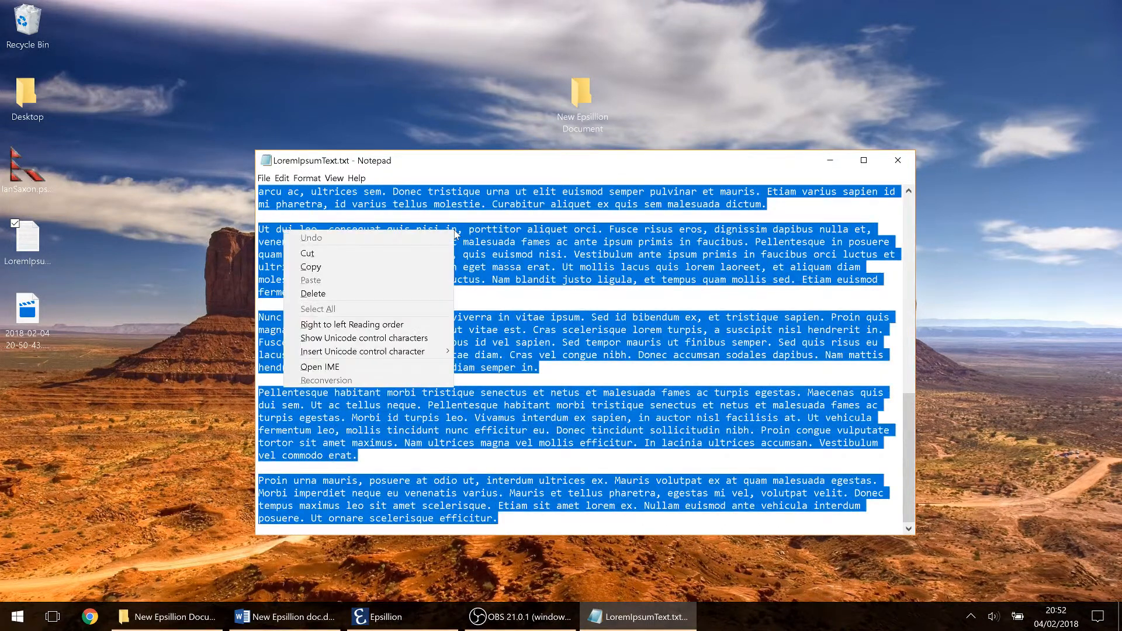
pyautogui.click(366, 263)
# - Switch back to Word, paste the copied text as plain text into the Columns section, and save the document
pyautogui.click(285, 617)
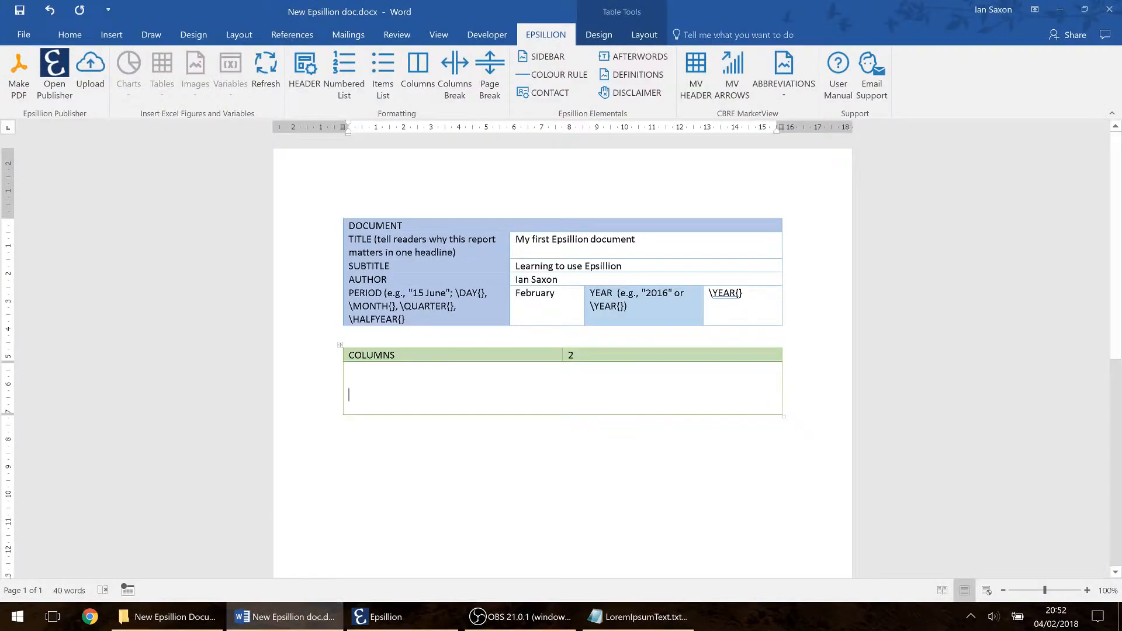
pyautogui.rightClick(365, 395)
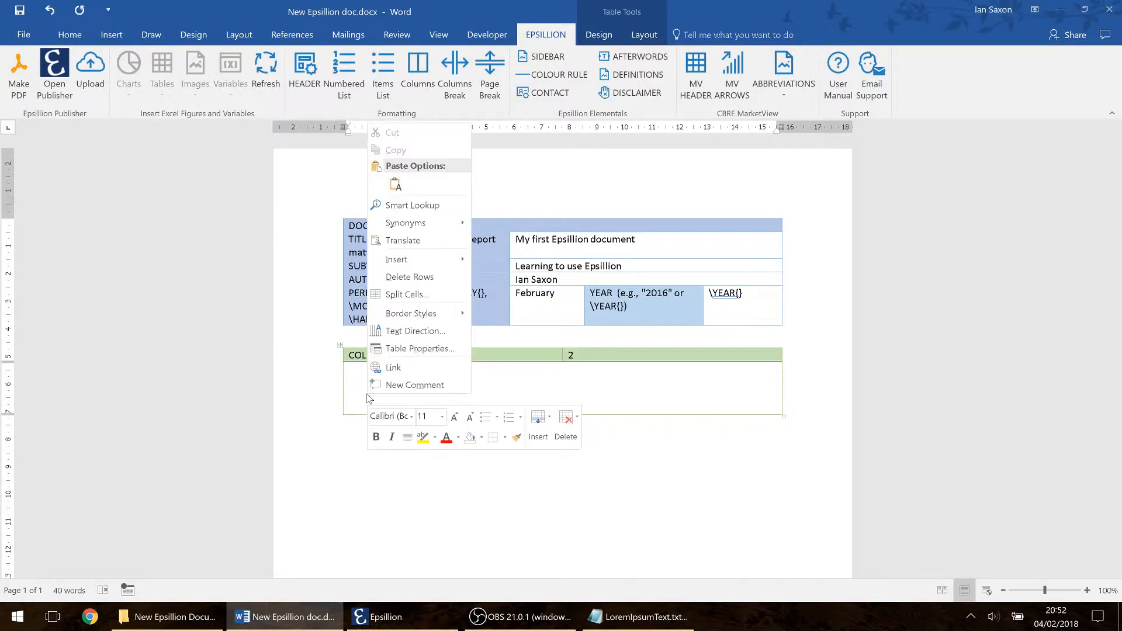
pyautogui.click(392, 183)
pyautogui.scroll(15, 562, 356)
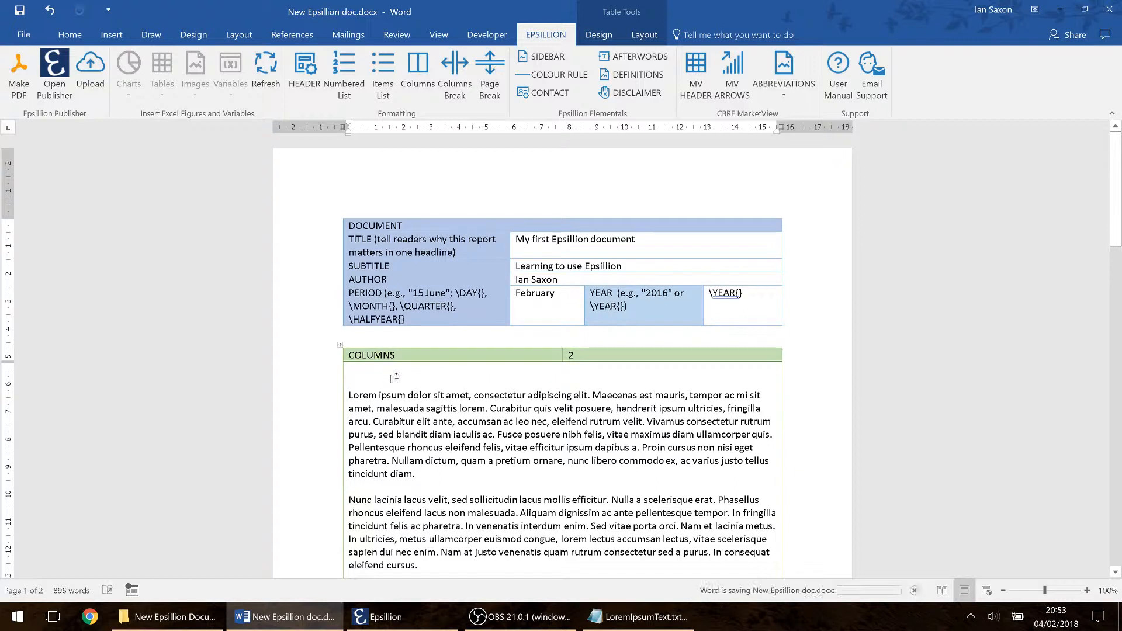
# - Switch to Epsillion and browse to the New Epsillion Document folder on the desktop
pyautogui.click(379, 616)
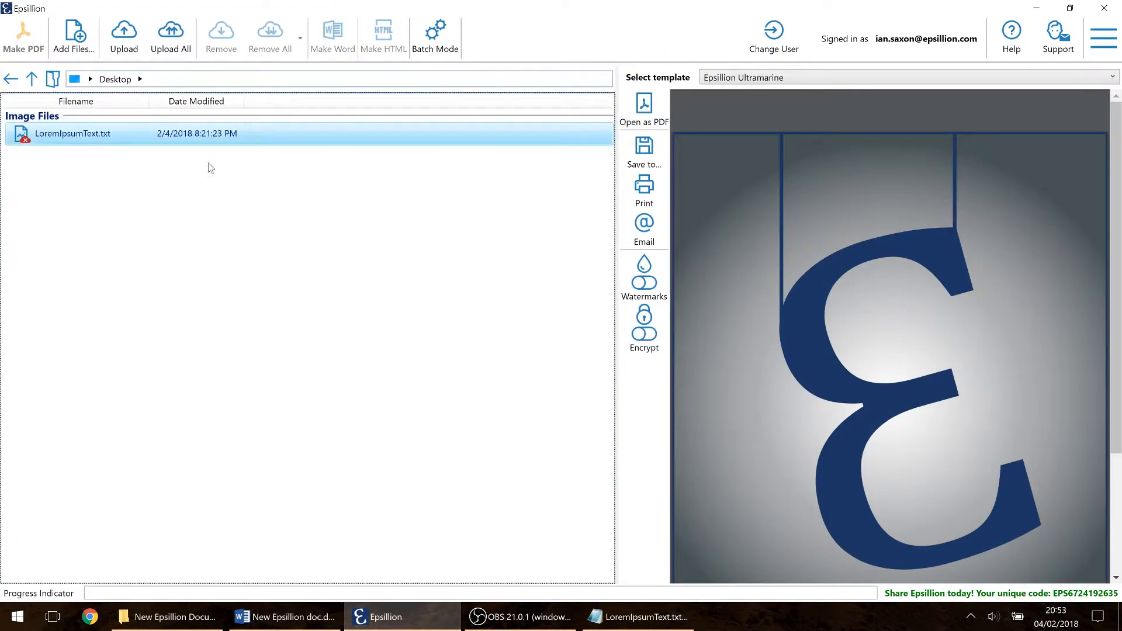
pyautogui.click(190, 80)
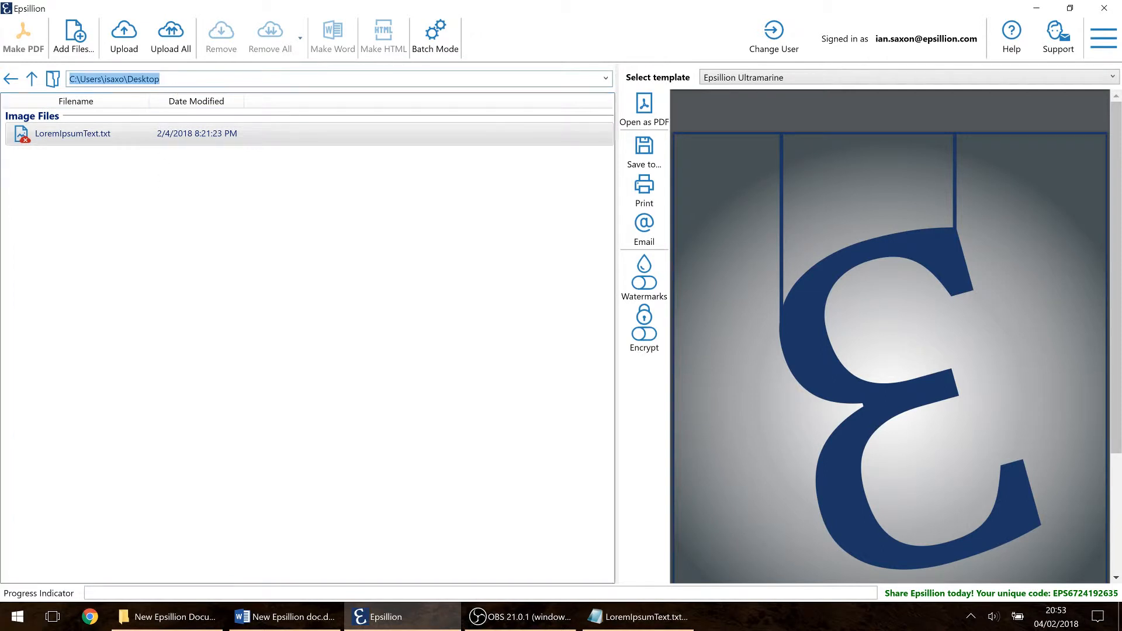
pyautogui.press('End')
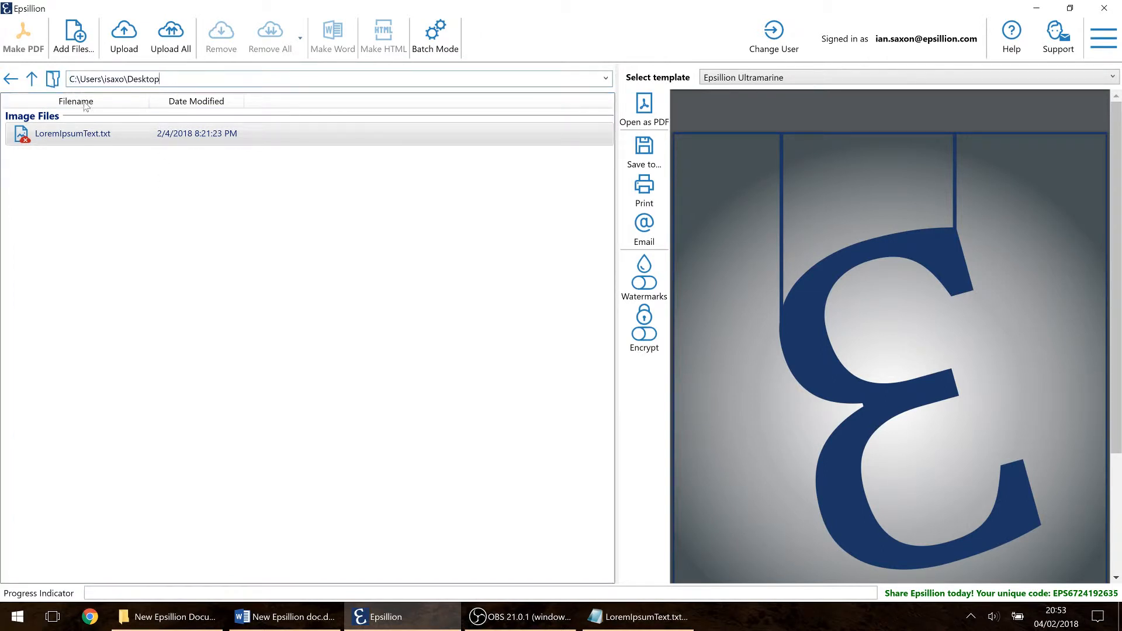
pyautogui.press('Escape')
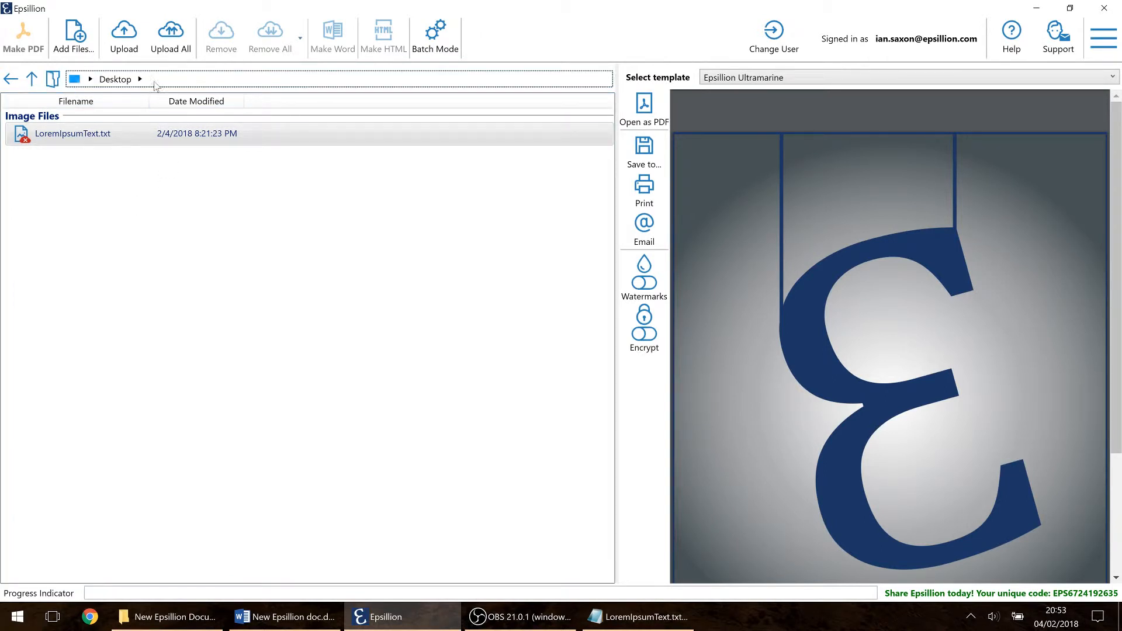
pyautogui.click(141, 80)
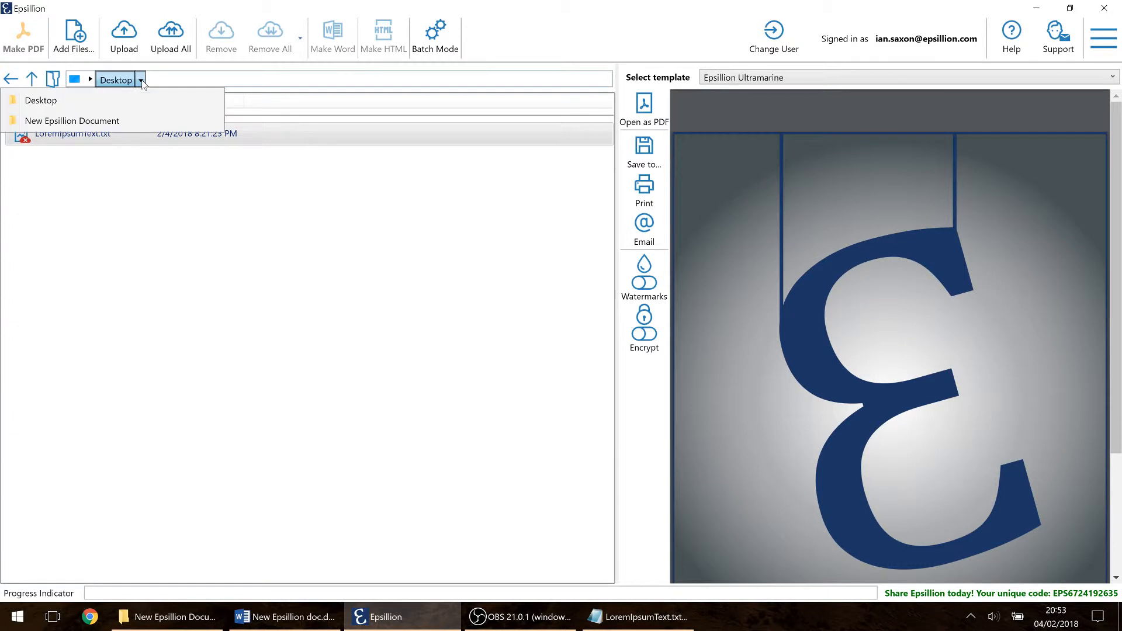
pyautogui.click(127, 121)
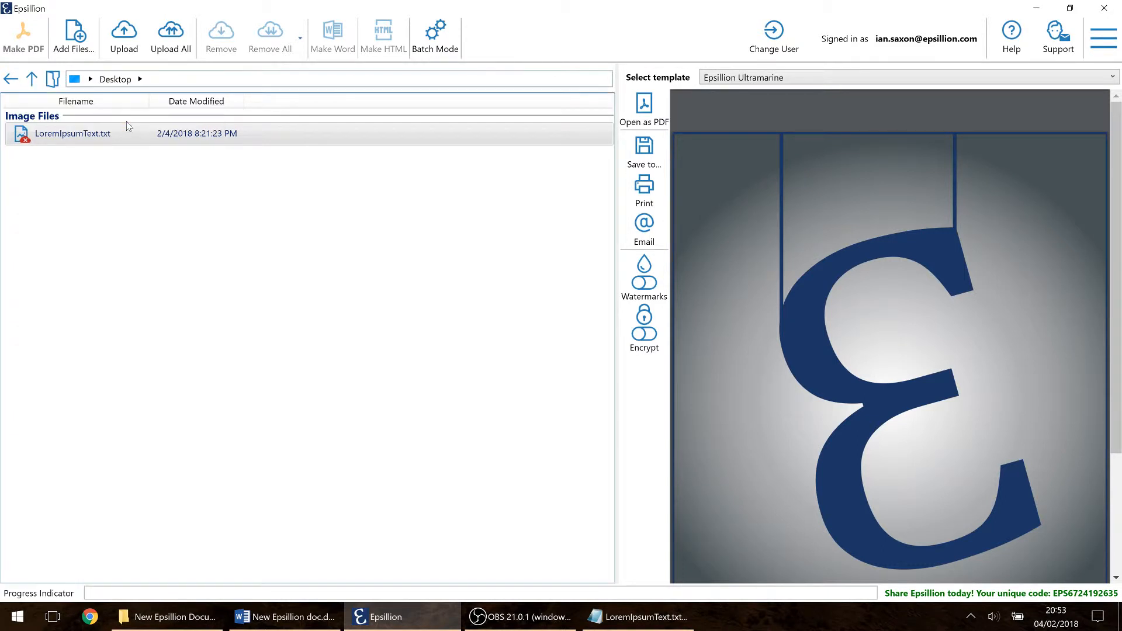
# - Choose New Epsillion Document on the desktop as the project folder and check its contents against the same folder in File Explorer
pyautogui.click(326, 80)
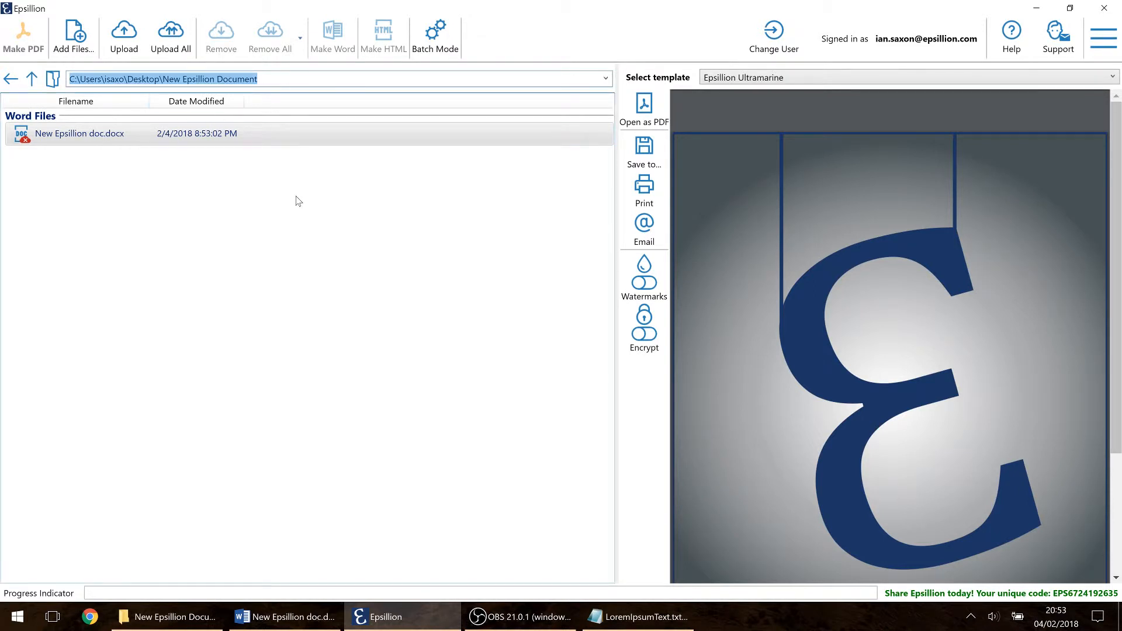
pyautogui.click(46, 79)
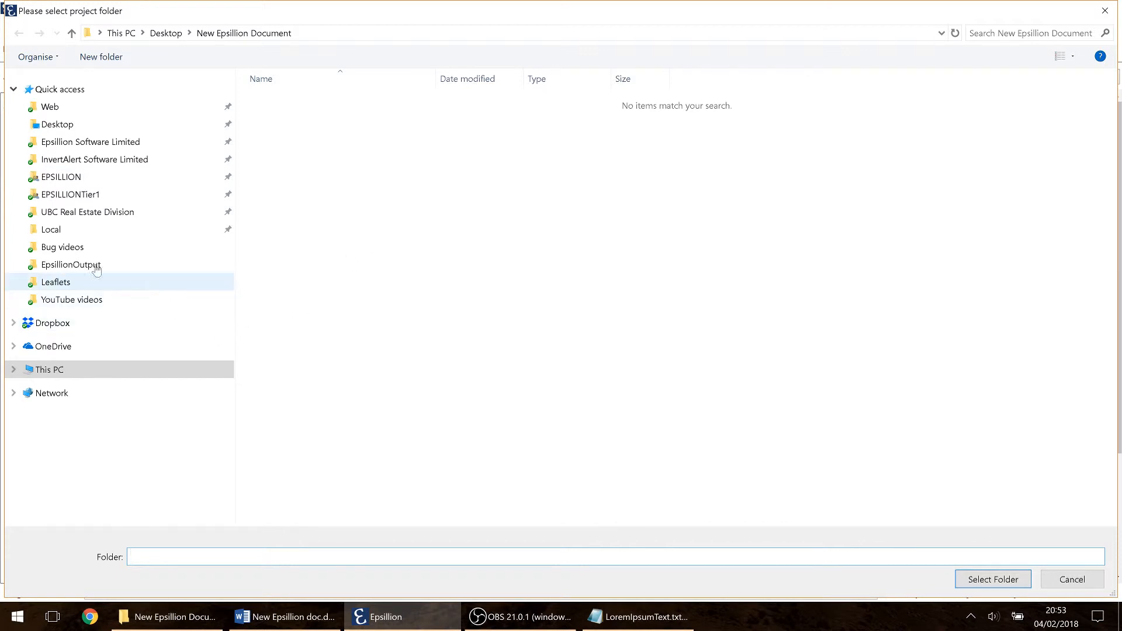
pyautogui.click(56, 126)
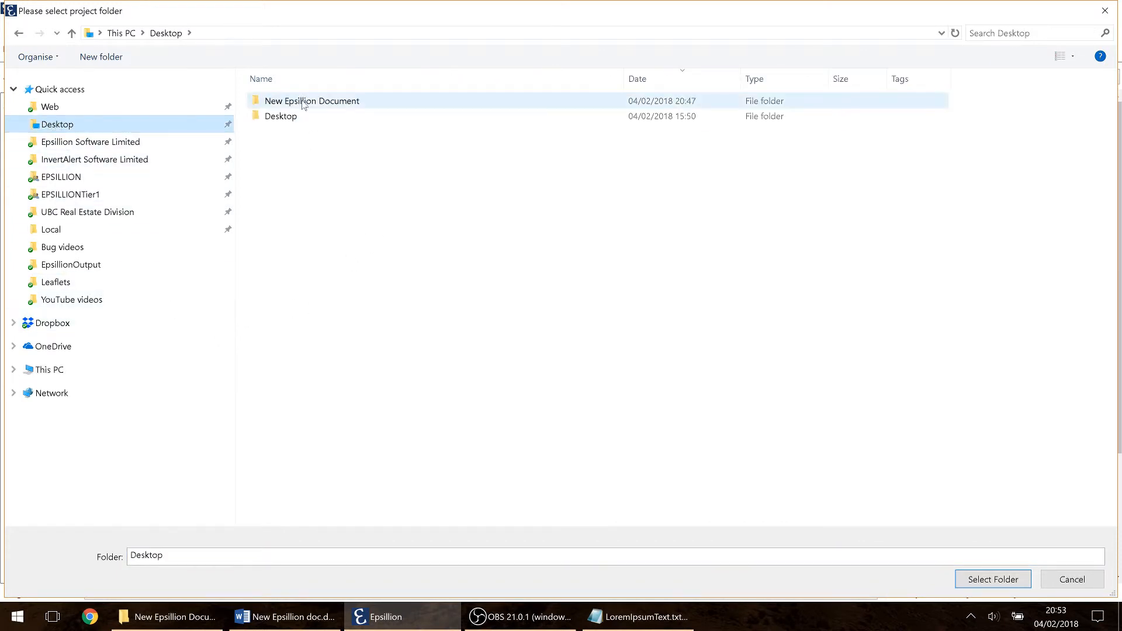
pyautogui.doubleClick(342, 103)
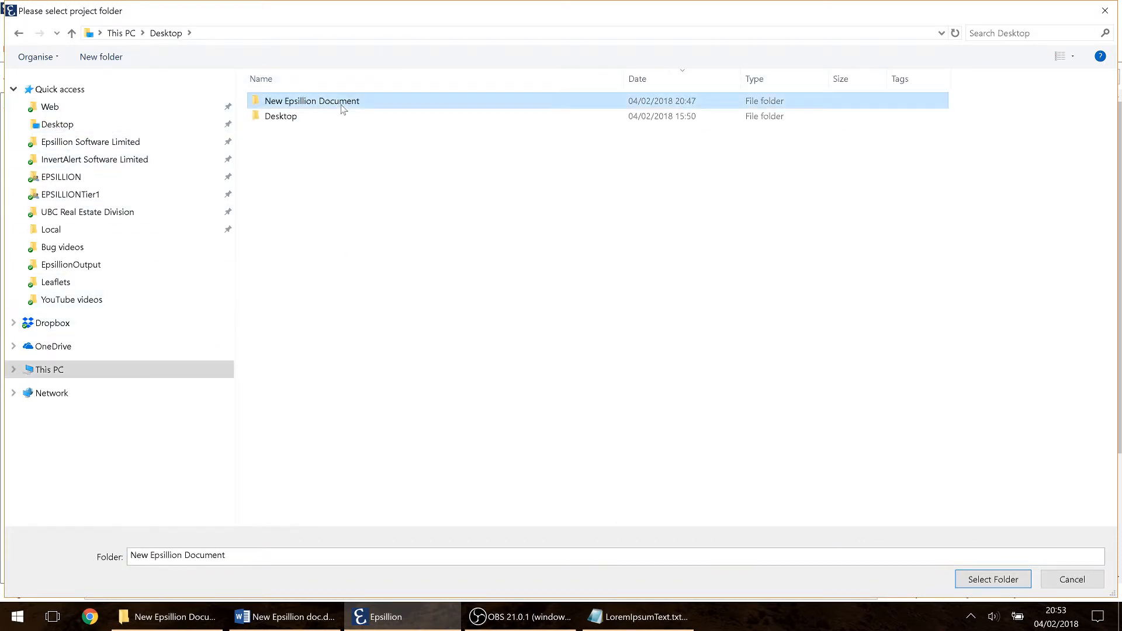
pyautogui.click(1014, 580)
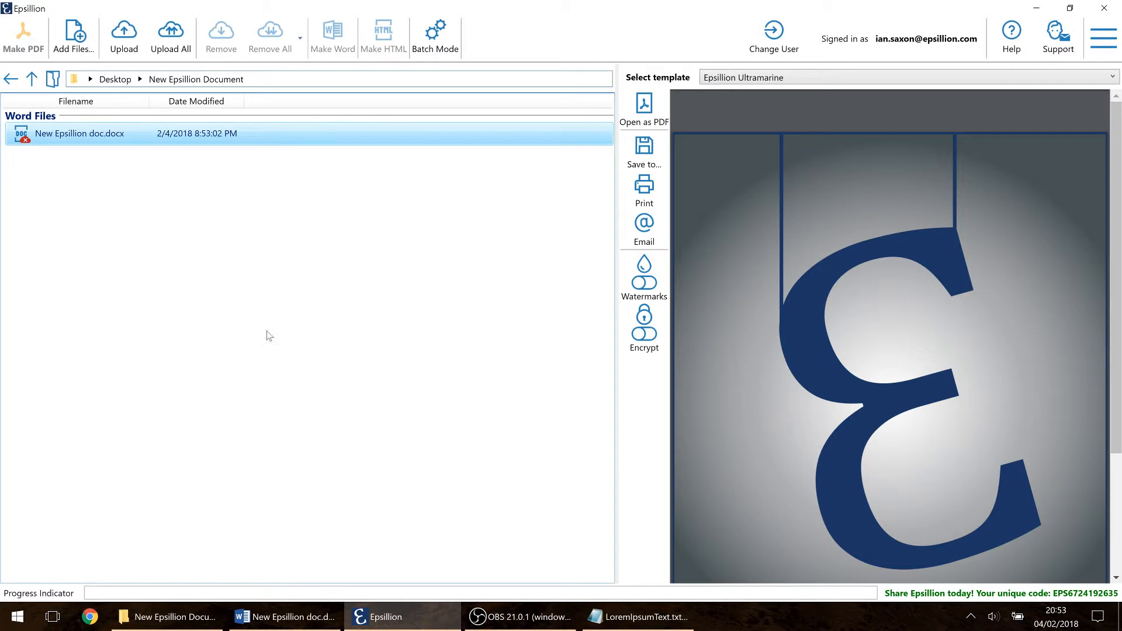
pyautogui.click(175, 616)
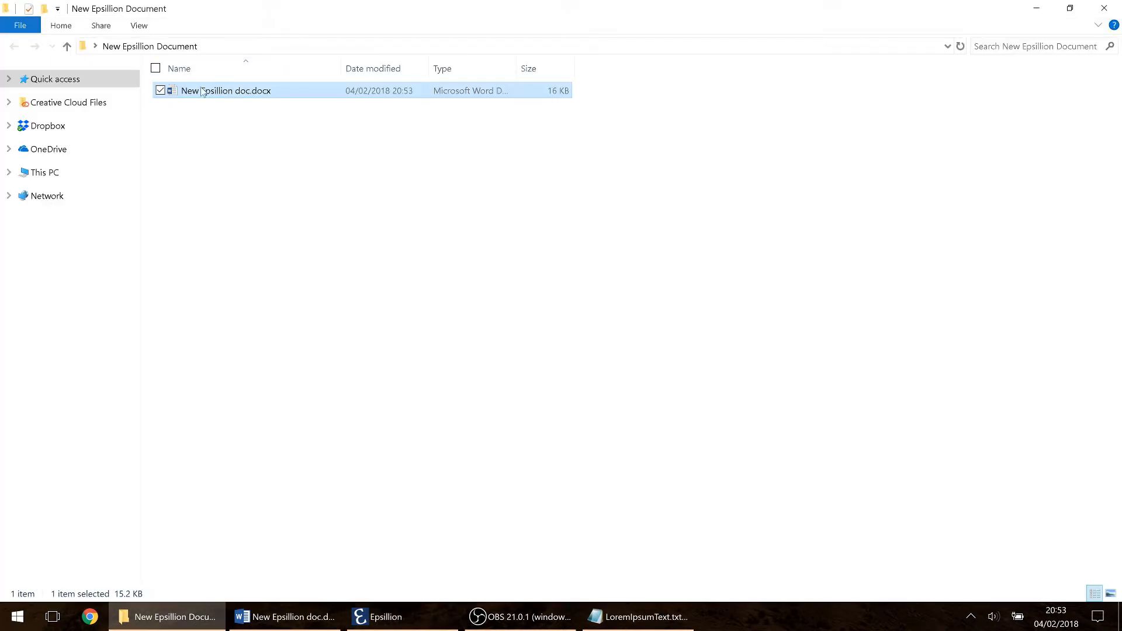
pyautogui.click(378, 618)
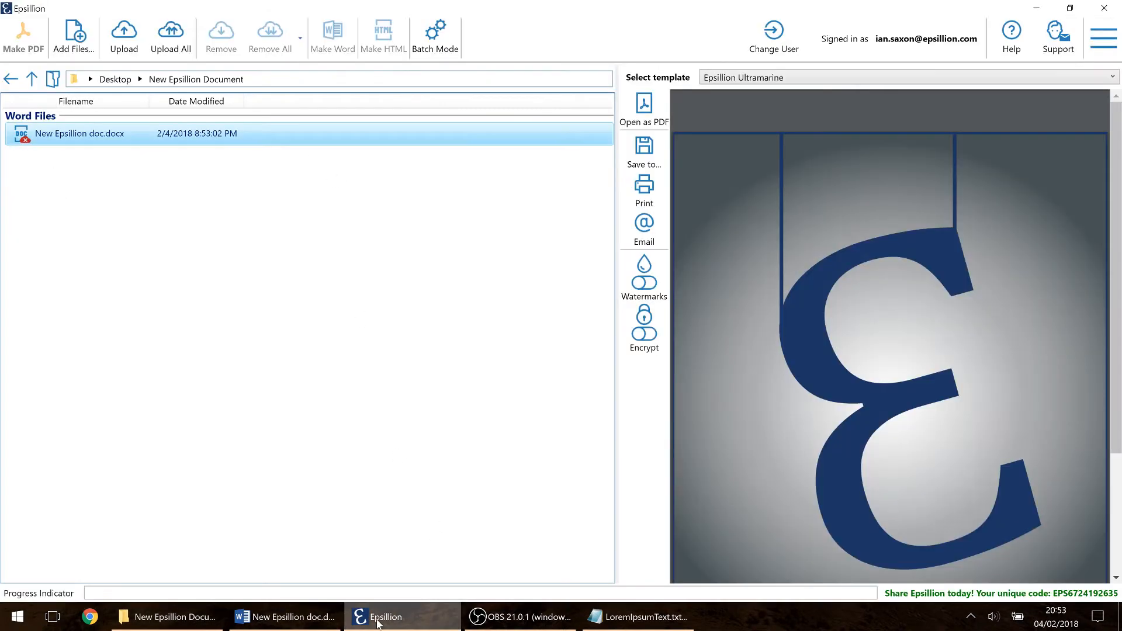
# - Upload New Epsillion doc.docx and make a PDF from it with the Epsillion Ultramarine template, looking through the preview's pages
pyautogui.click(127, 37)
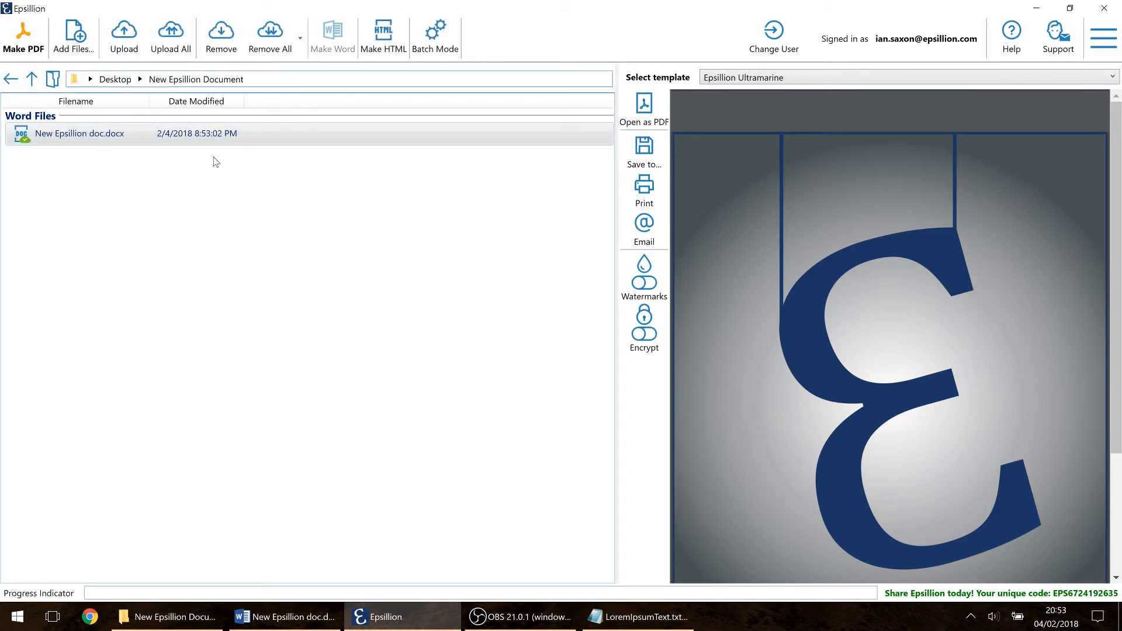
pyautogui.click(23, 39)
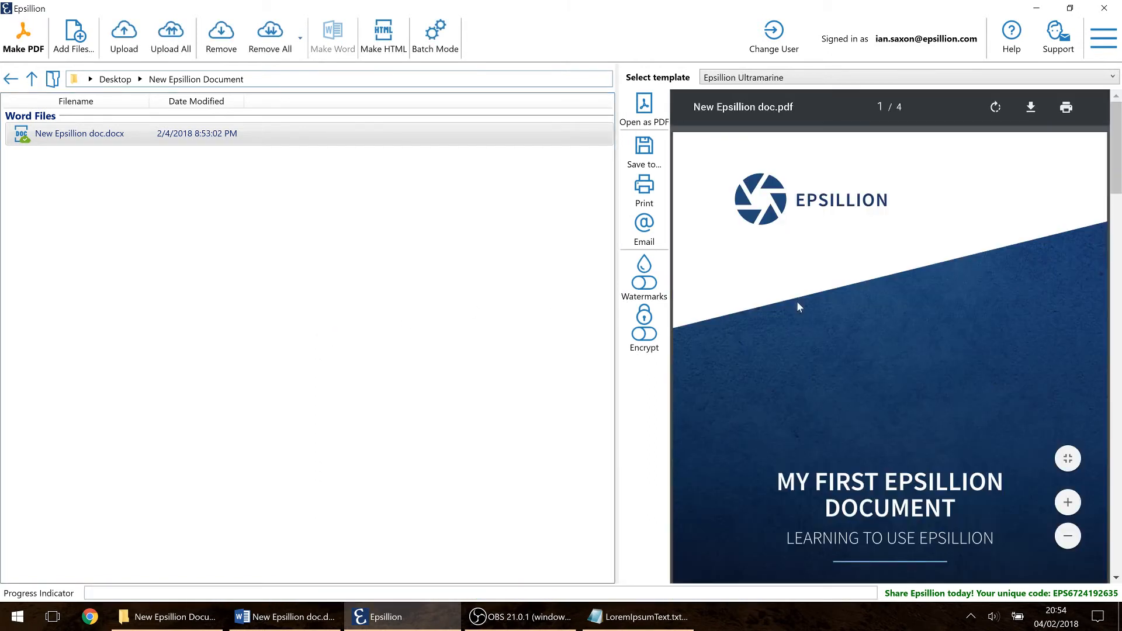
pyautogui.scroll(-3, 797, 301)
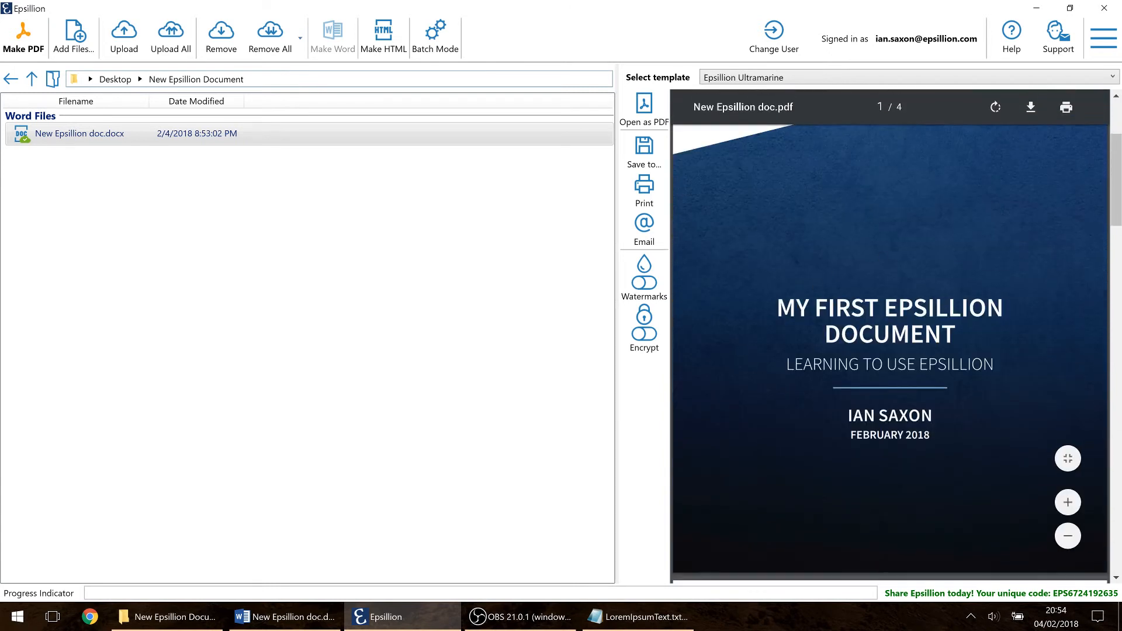
pyautogui.scroll(-10, 890, 336)
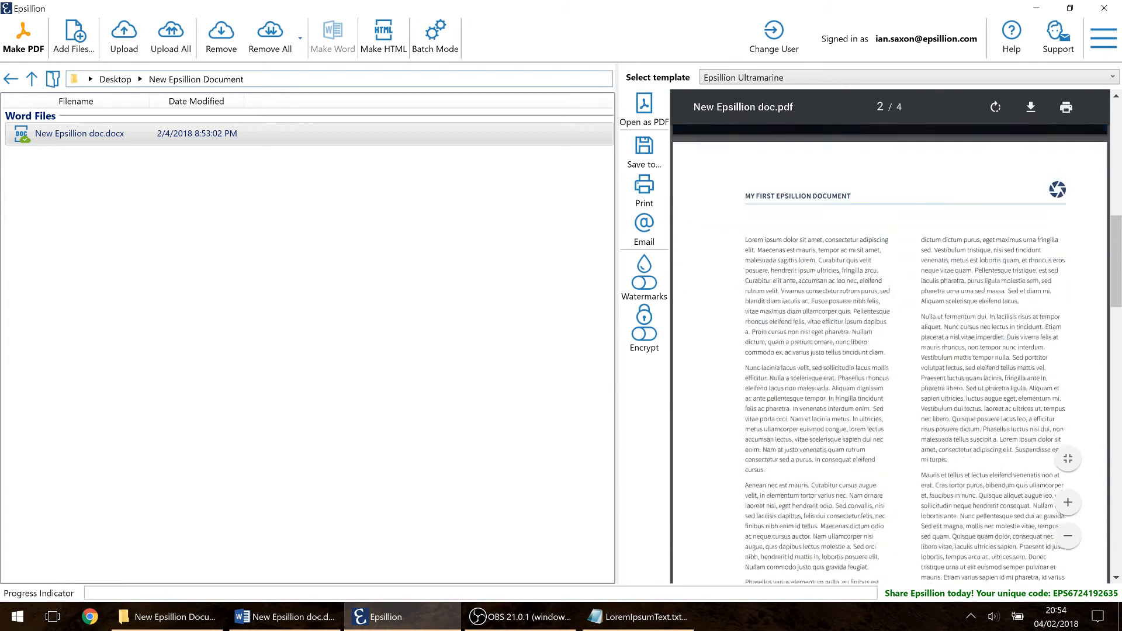
pyautogui.scroll(-7, 889, 336)
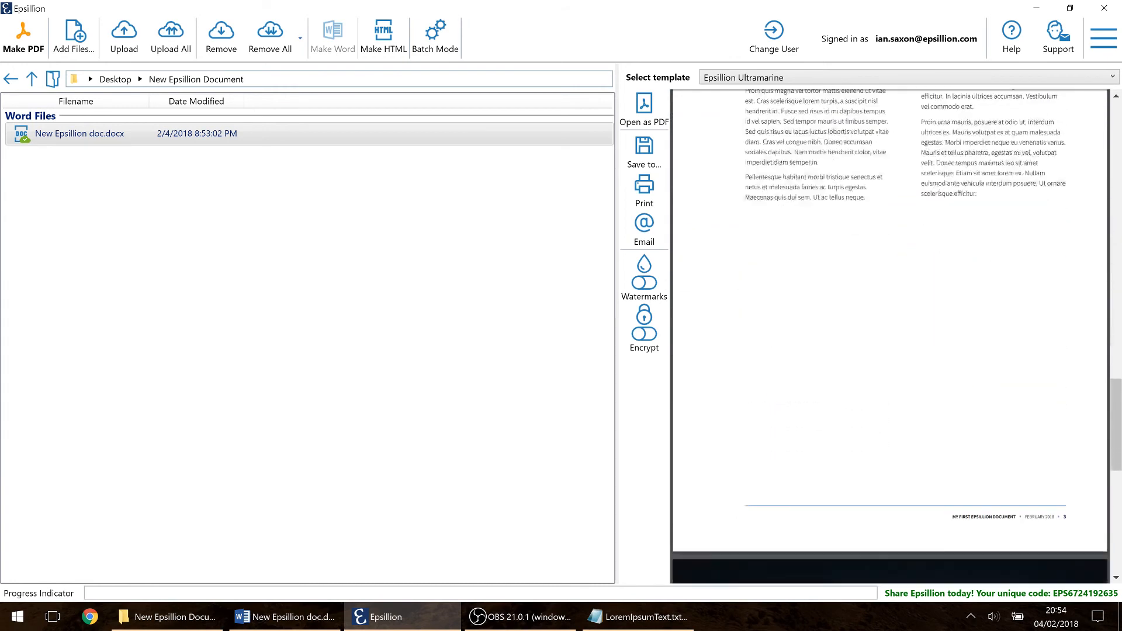
pyautogui.scroll(6, 890, 336)
pyautogui.scroll(6, 890, 336)
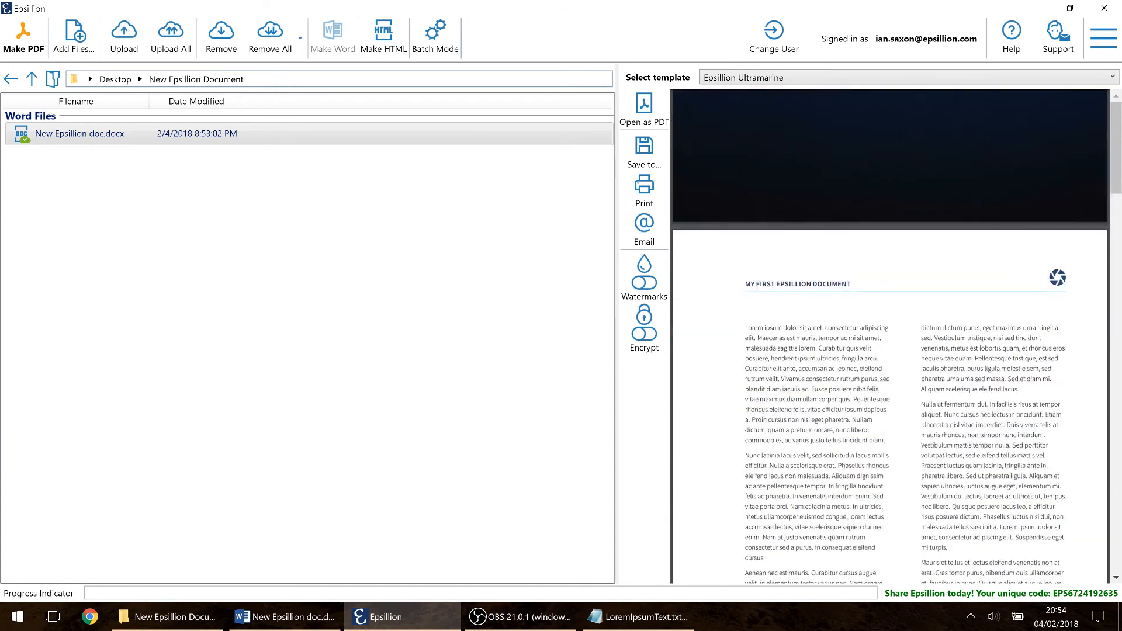
pyautogui.scroll(6, 890, 336)
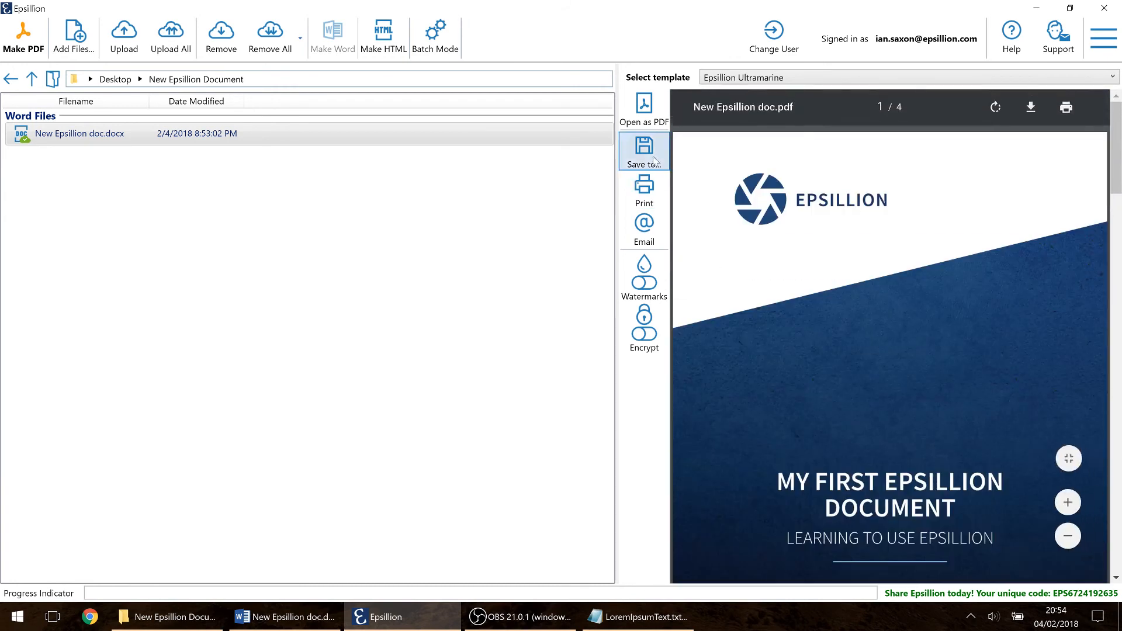
# - Open the generated document as a PDF in Adobe Acrobat Reader and look through its cover, body and back pages
pyautogui.click(644, 117)
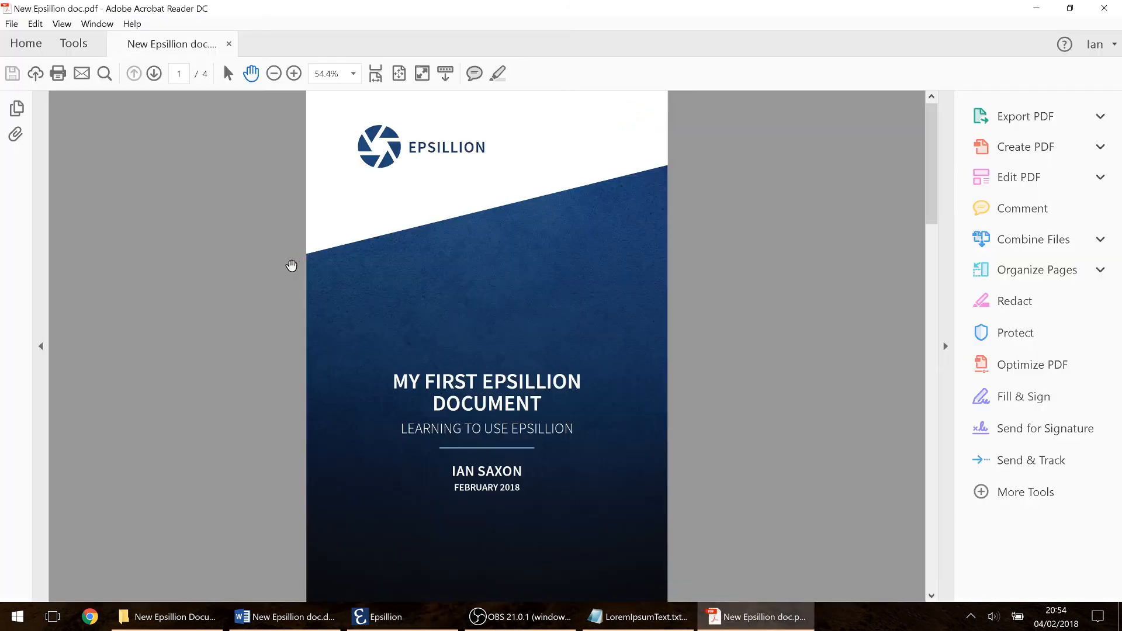
pyautogui.scroll(-3, 292, 266)
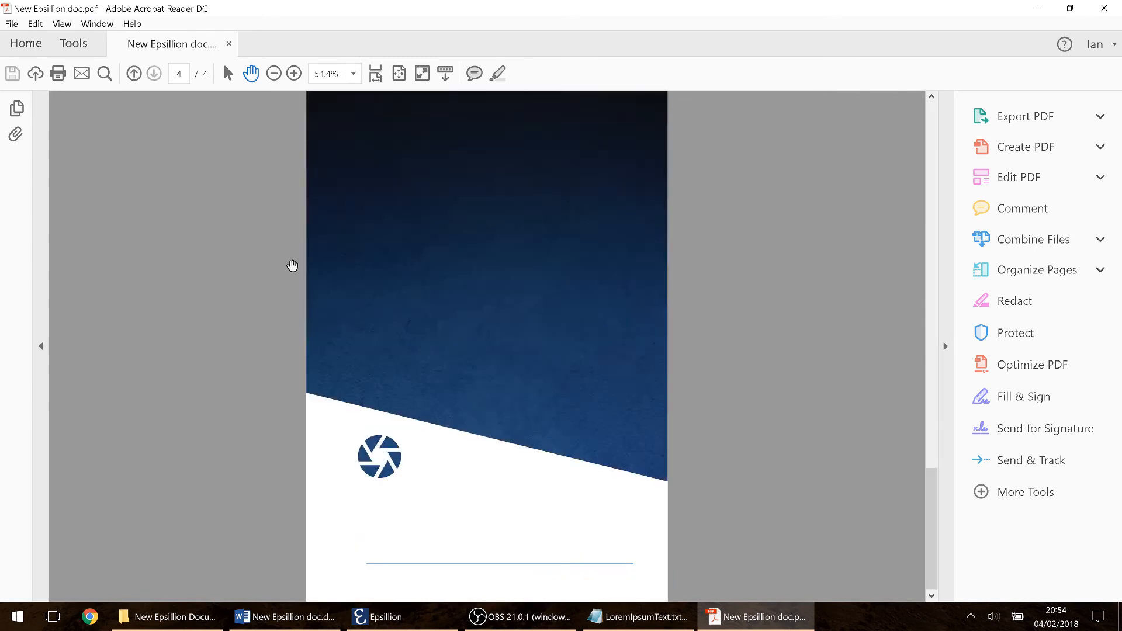
pyautogui.scroll(1, 292, 266)
pyautogui.scroll(-1, 292, 266)
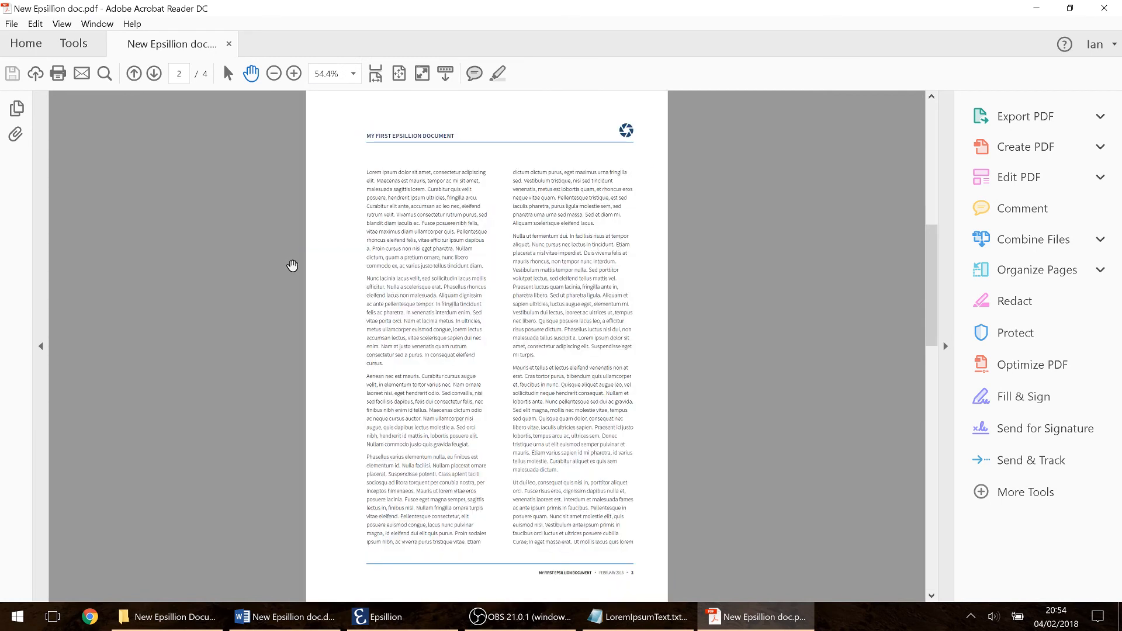
pyautogui.scroll(-1, 292, 265)
pyautogui.scroll(1, 292, 266)
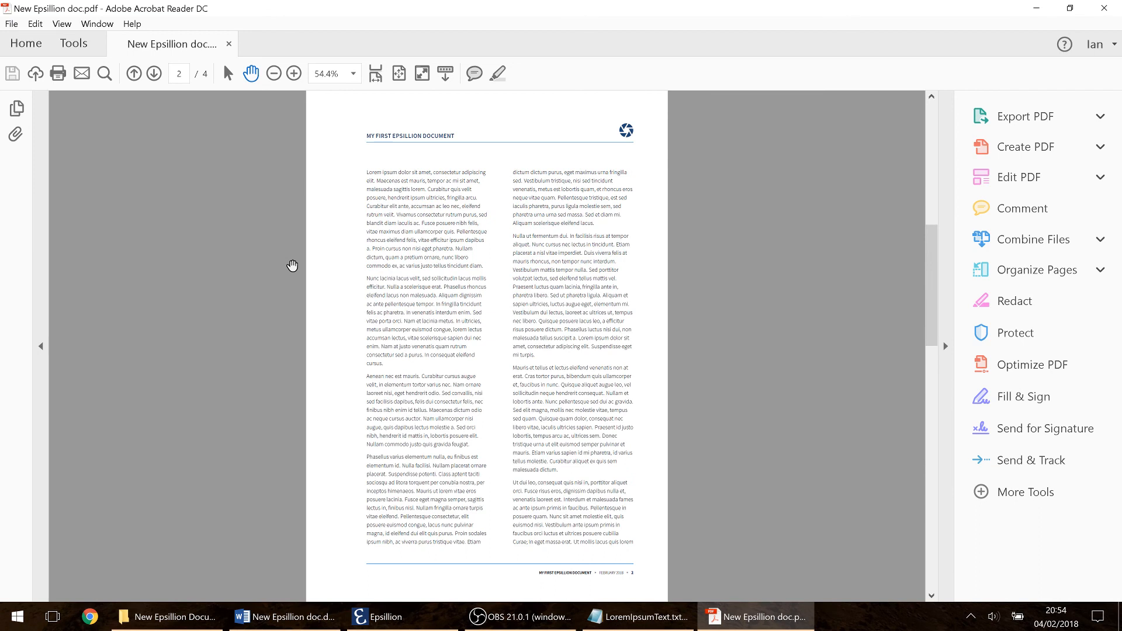